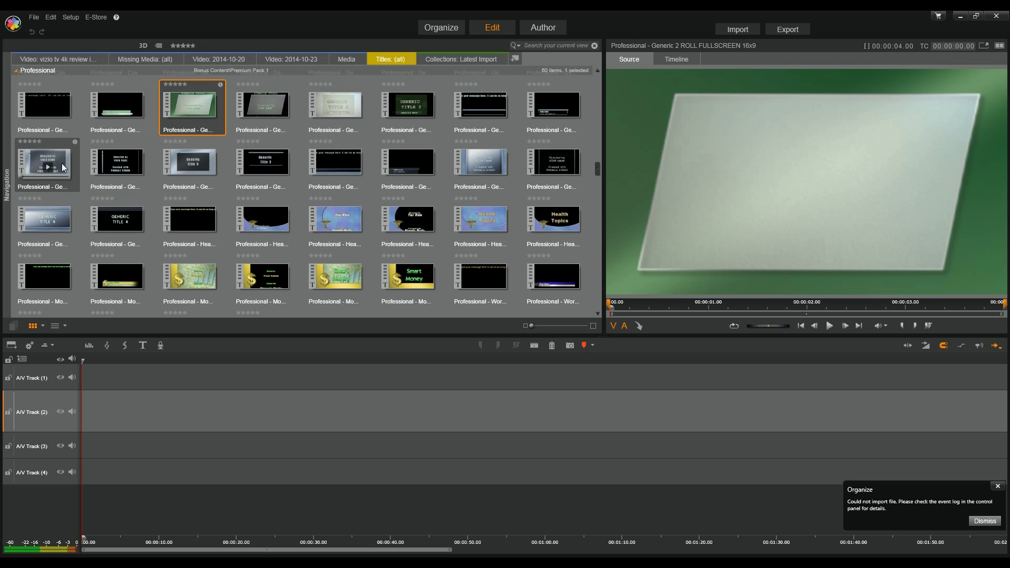
Launch Studio Importer from the File menu and open the video destination folder chooser
left_click(33, 18)
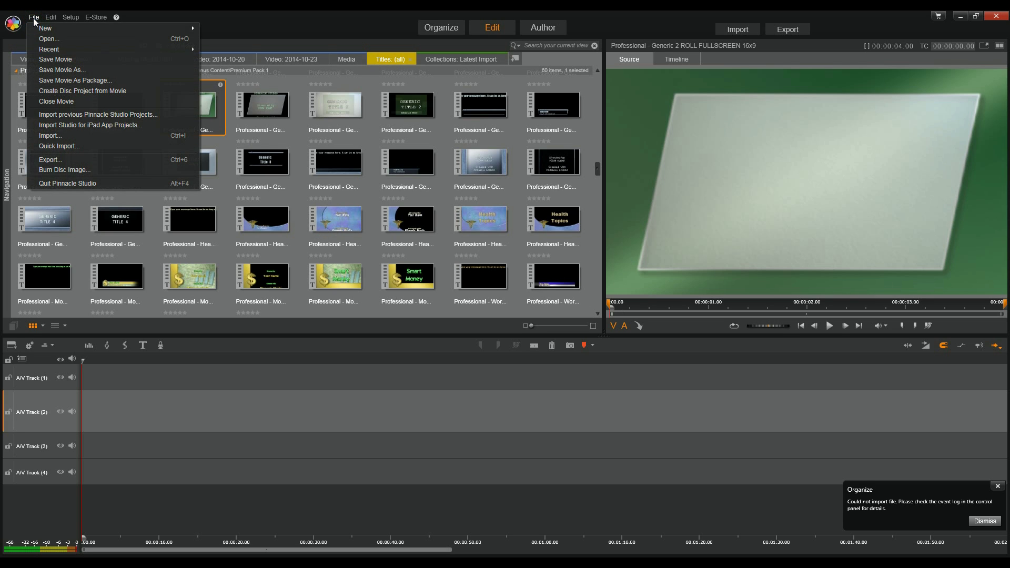
left_click(58, 135)
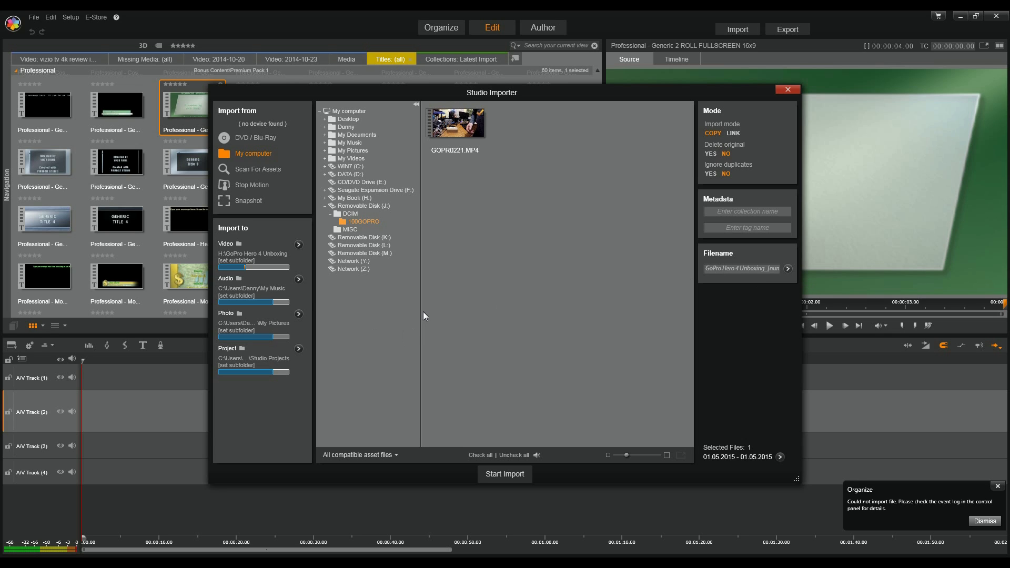
left_click(232, 257)
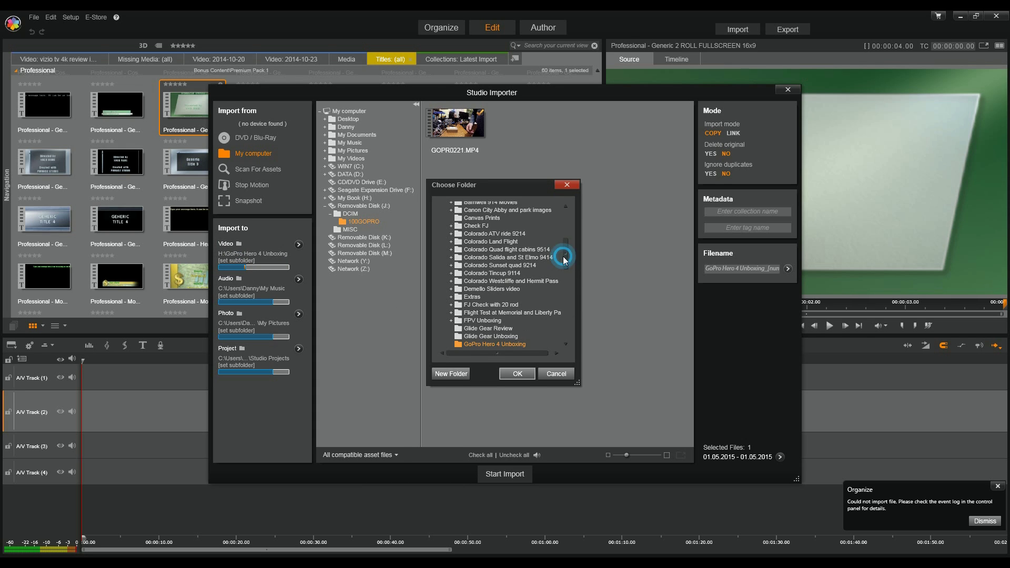
Create a 'Smatree Unboxing' folder on My Book (H:) and set it as the video destination
left_click_drag(563, 260, 566, 232)
left_click(479, 275)
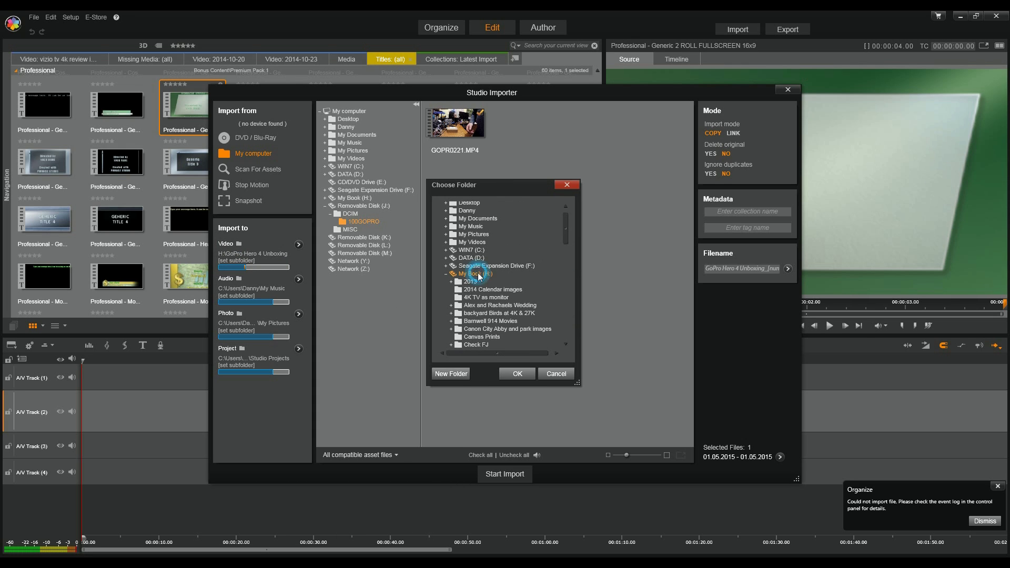
left_click(453, 374)
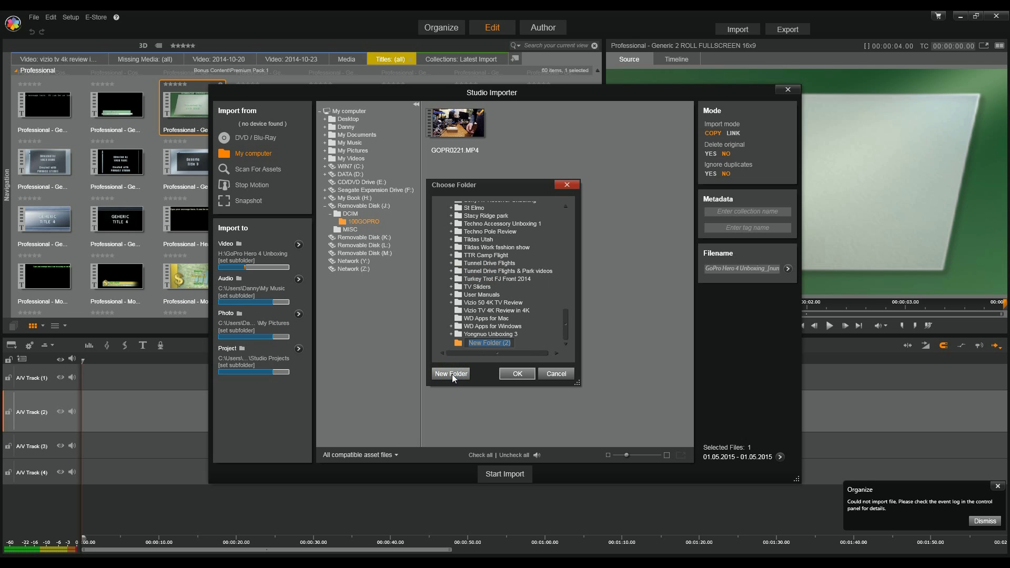
type("Smatree Unboxing")
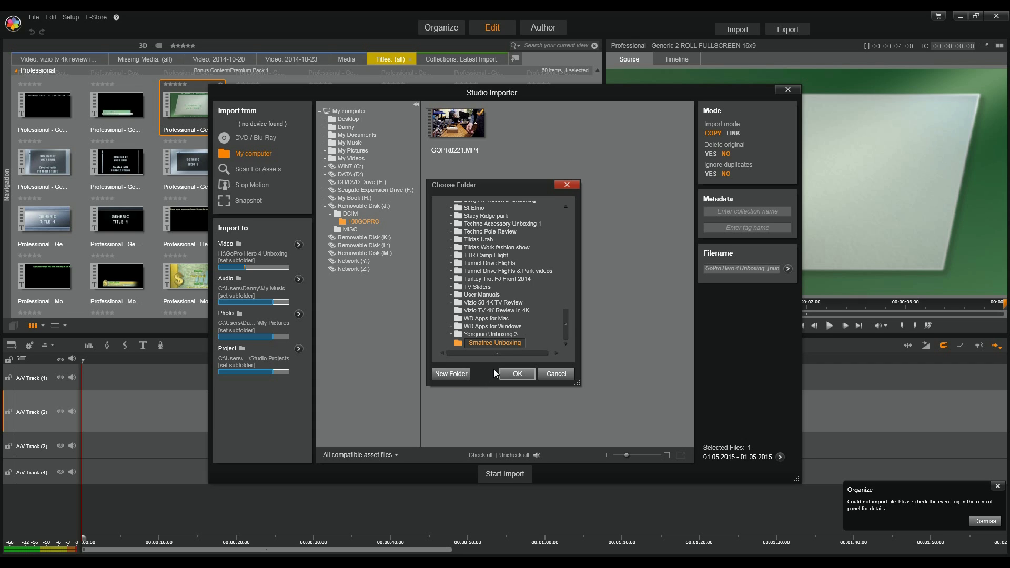
key("Return")
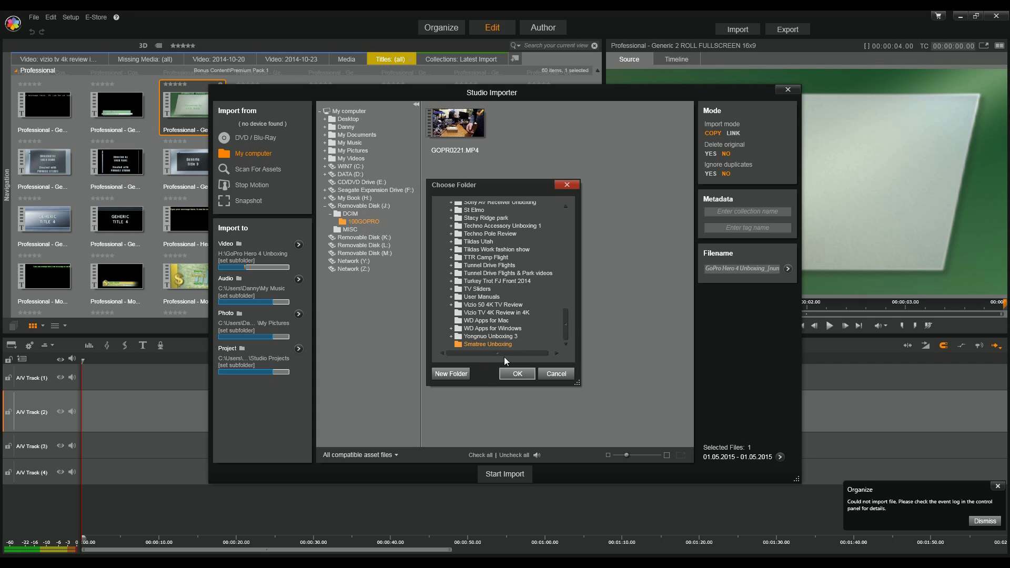
left_click(518, 373)
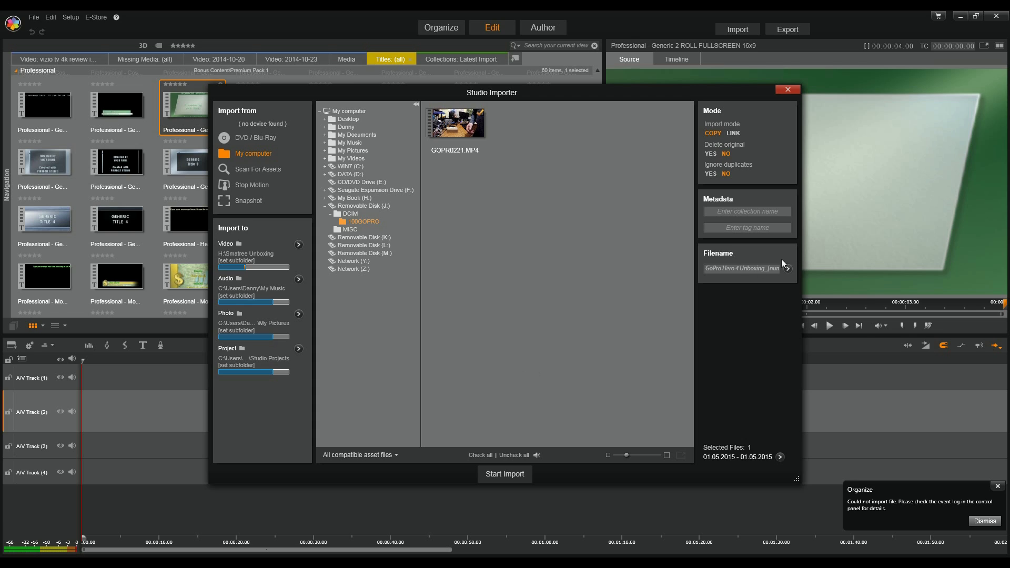
Replace the import filename 'GoPro Hero 4 Unboxing' with 'Smatree battery Unboxing'
left_click(714, 269)
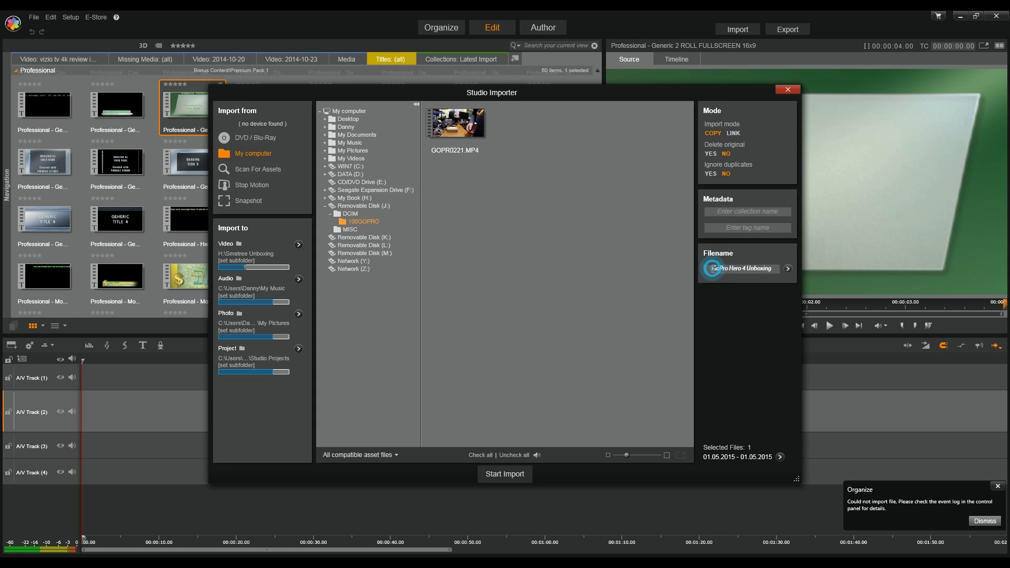
left_click_drag(714, 269, 827, 270)
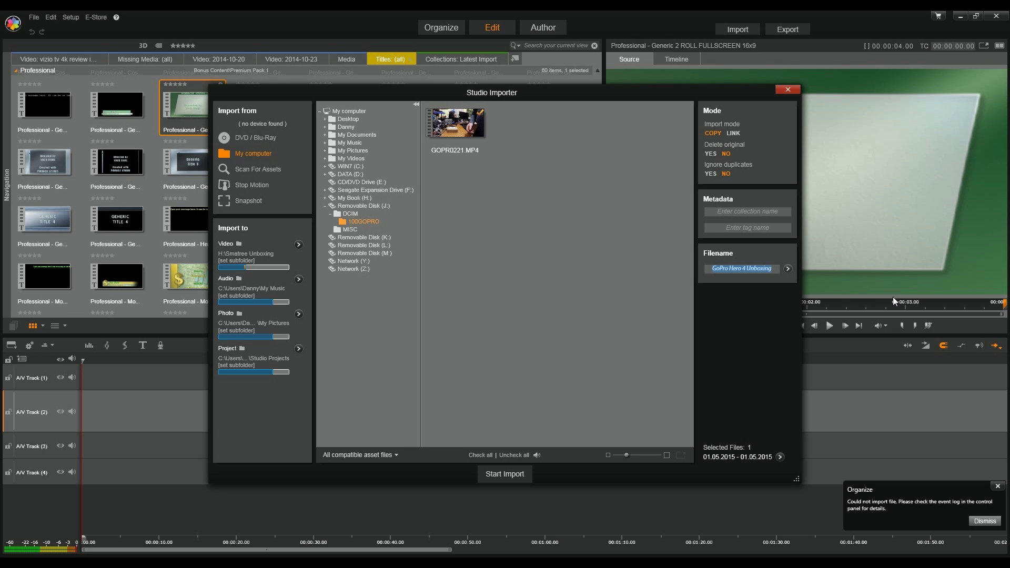
type("Smatree battery Unboxing")
Start importing GOPR0221.MP4 into H:\Smatree Unboxing
left_click(508, 476)
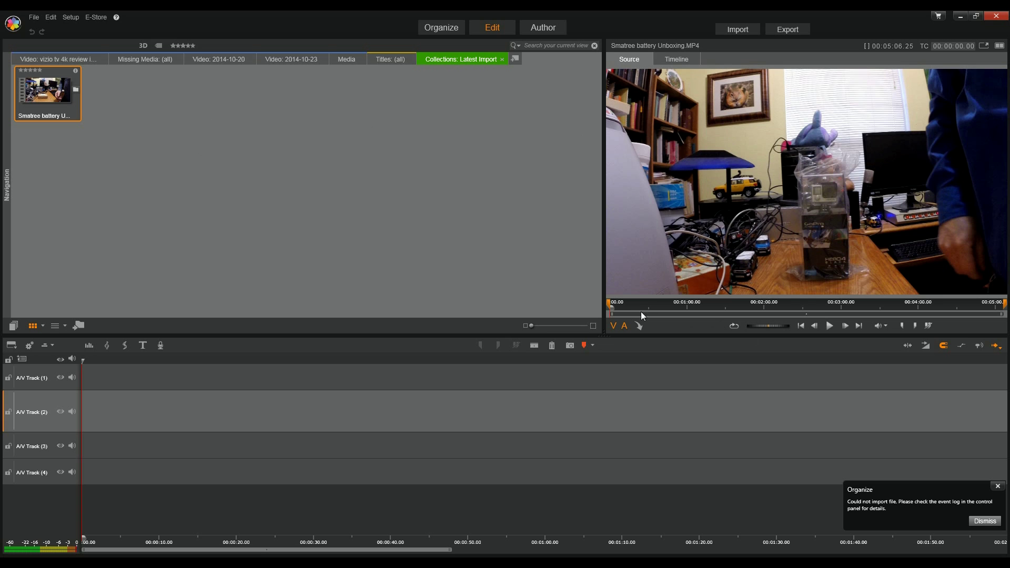
left_click_drag(617, 311, 594, 331)
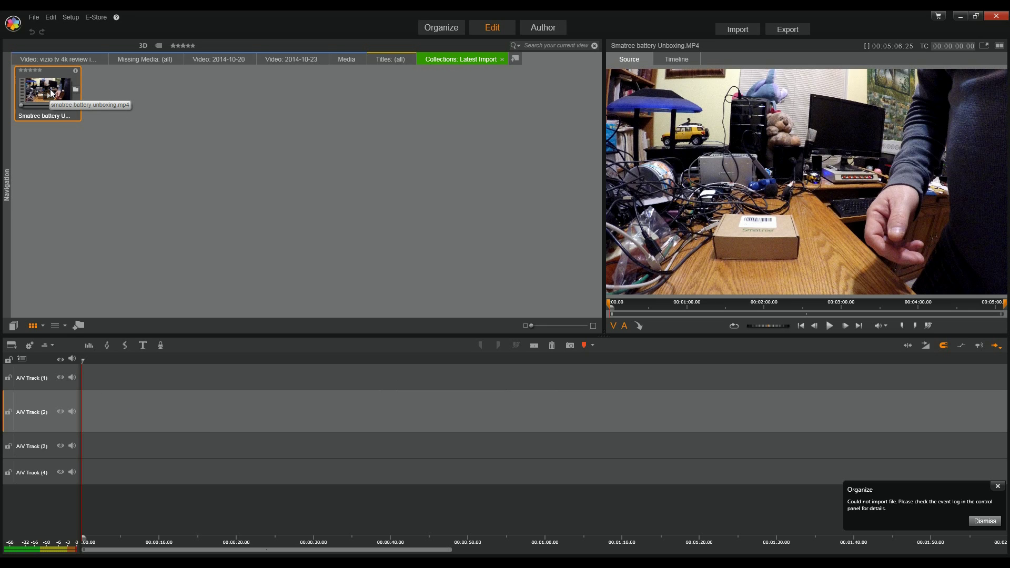
right_click(51, 89)
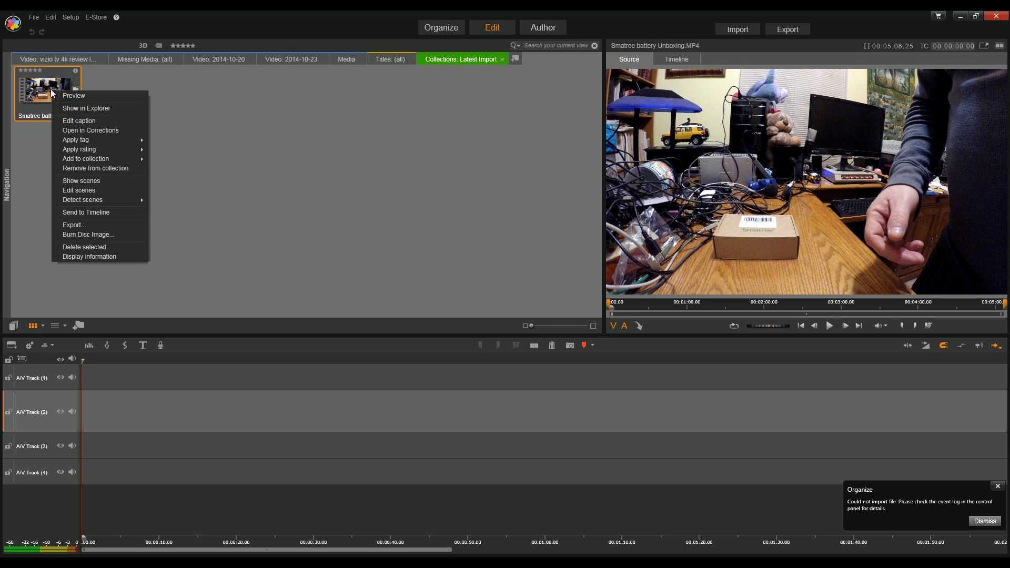
Send the Smatree battery Unboxing.MP4 clip to A/V Track (2) of the timeline
left_click(98, 213)
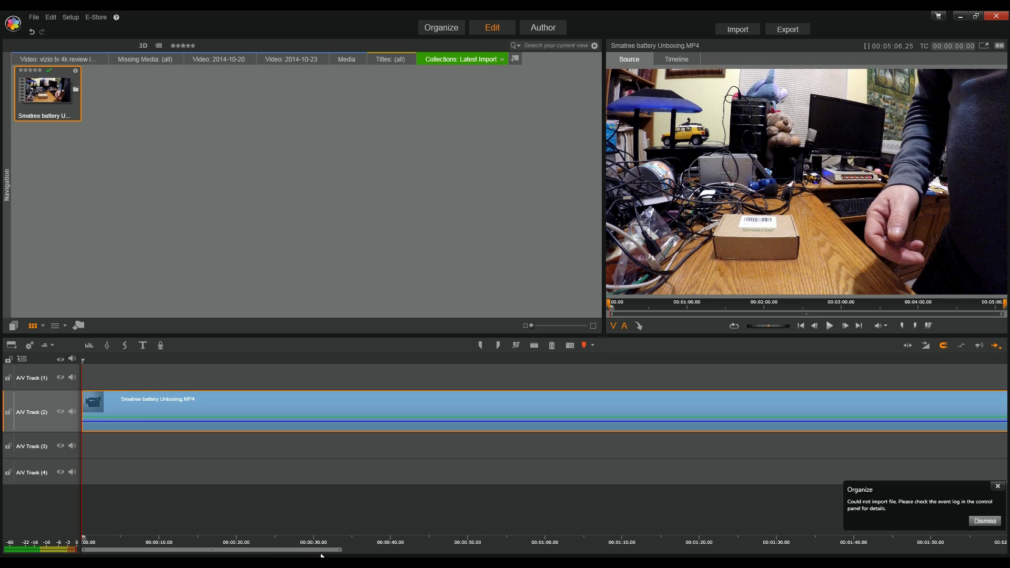
left_click_drag(322, 555, 853, 535)
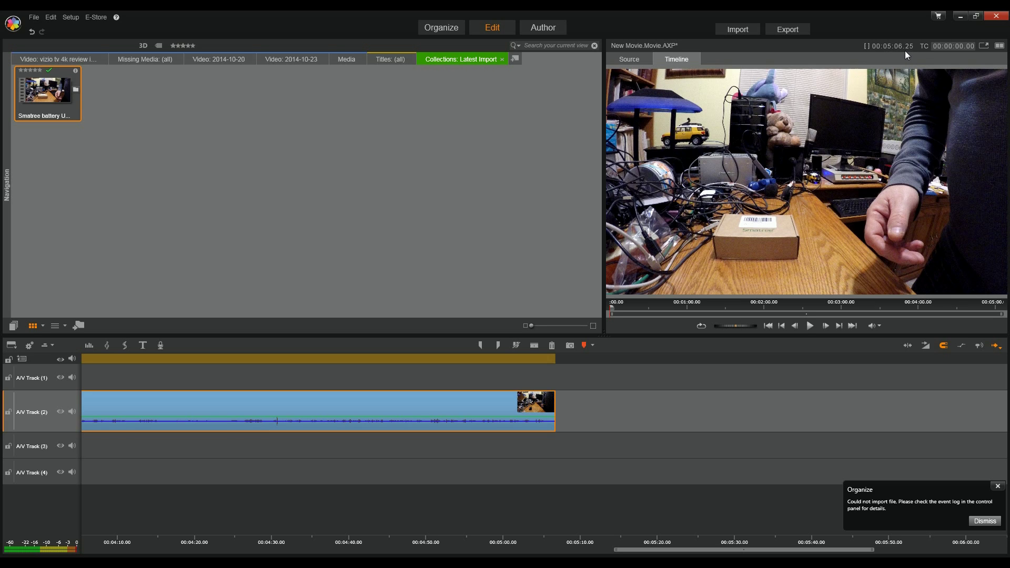
left_click(799, 550)
left_click_drag(799, 550, 310, 549)
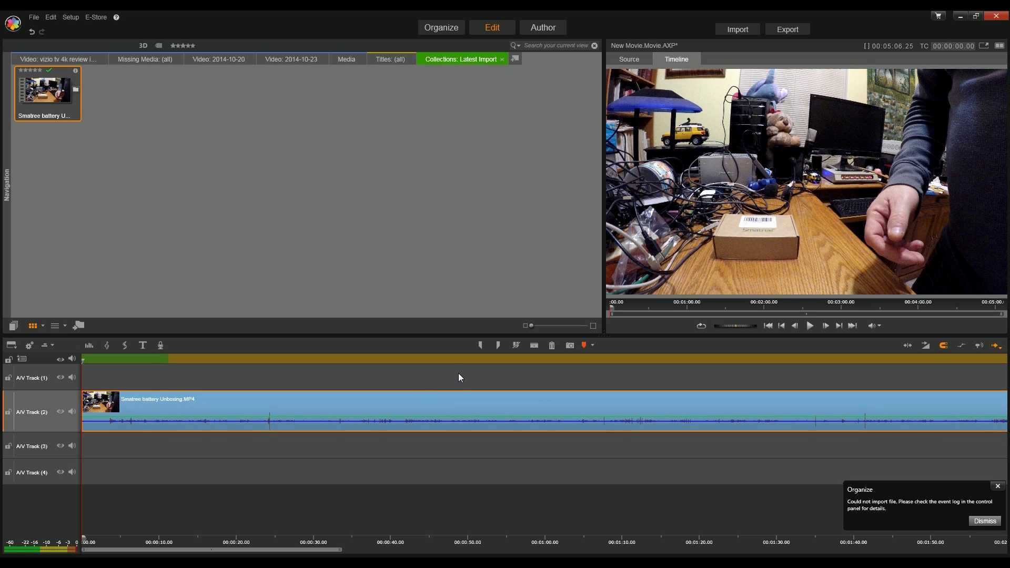
scroll(459, 374, "down", 10)
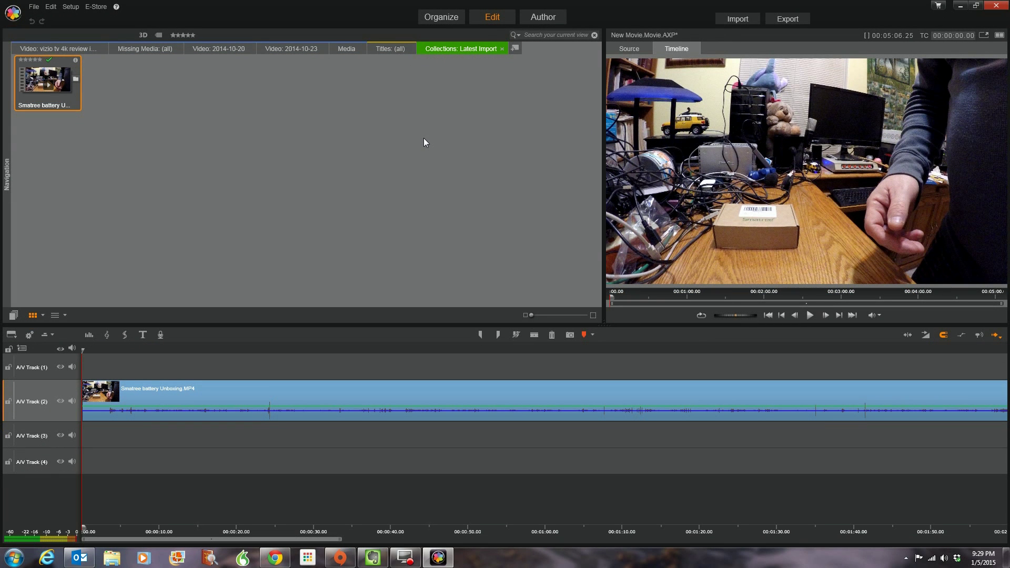
left_click(810, 315)
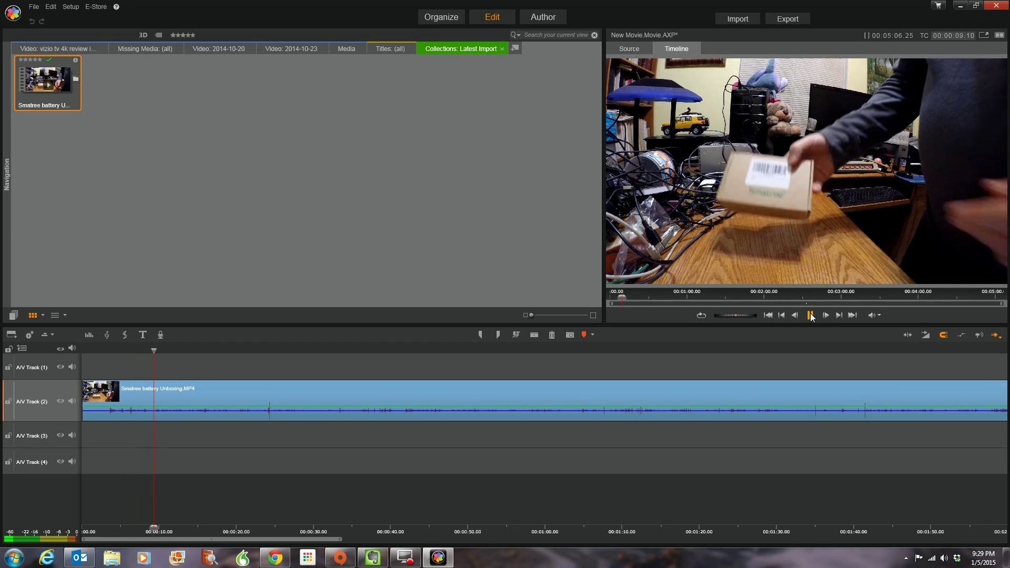
left_click(811, 315)
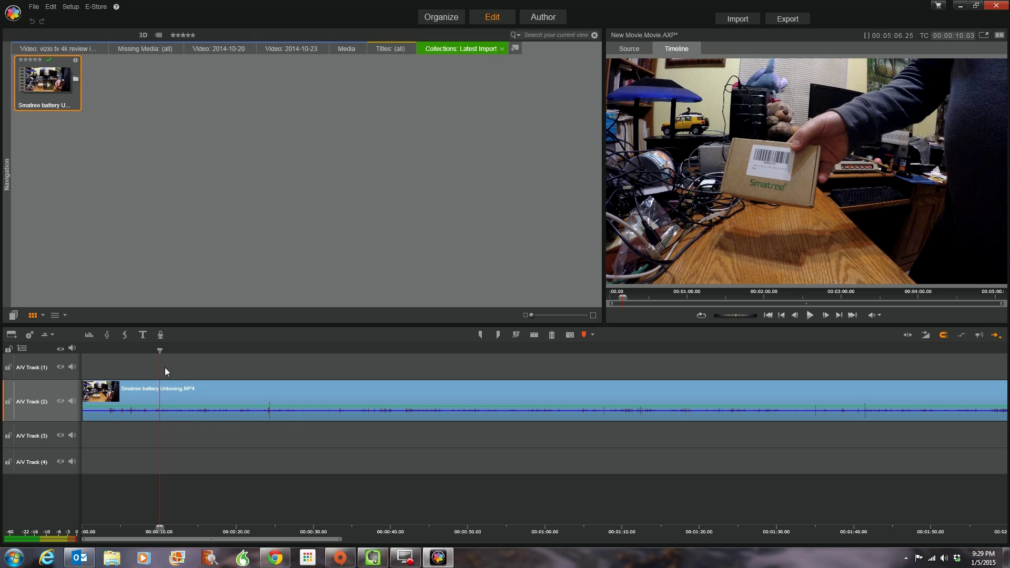
left_click_drag(161, 353, 109, 354)
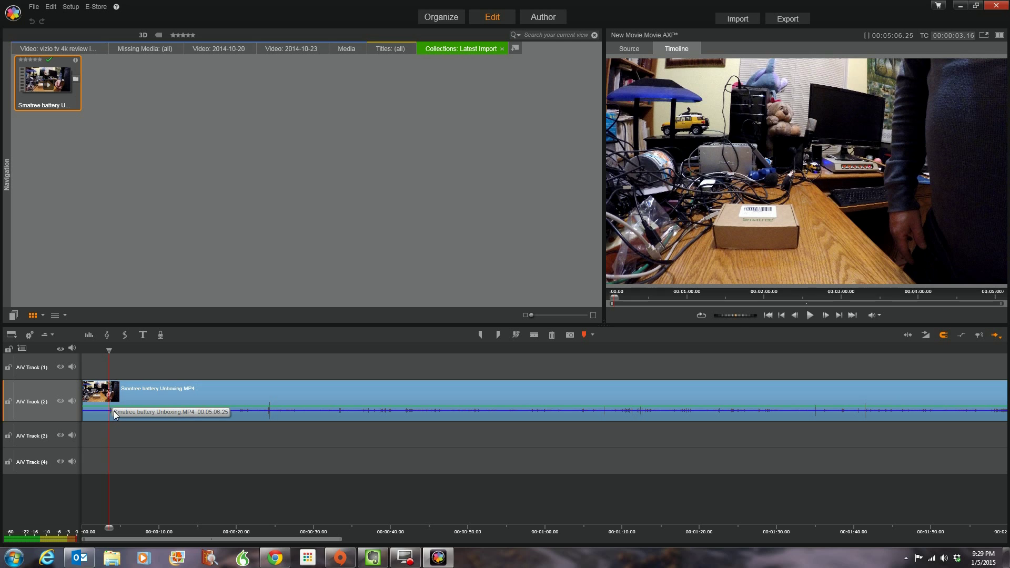
Split the clip at about 3 seconds, delete the opening piece, and play the result
left_click(809, 316)
left_click(810, 316)
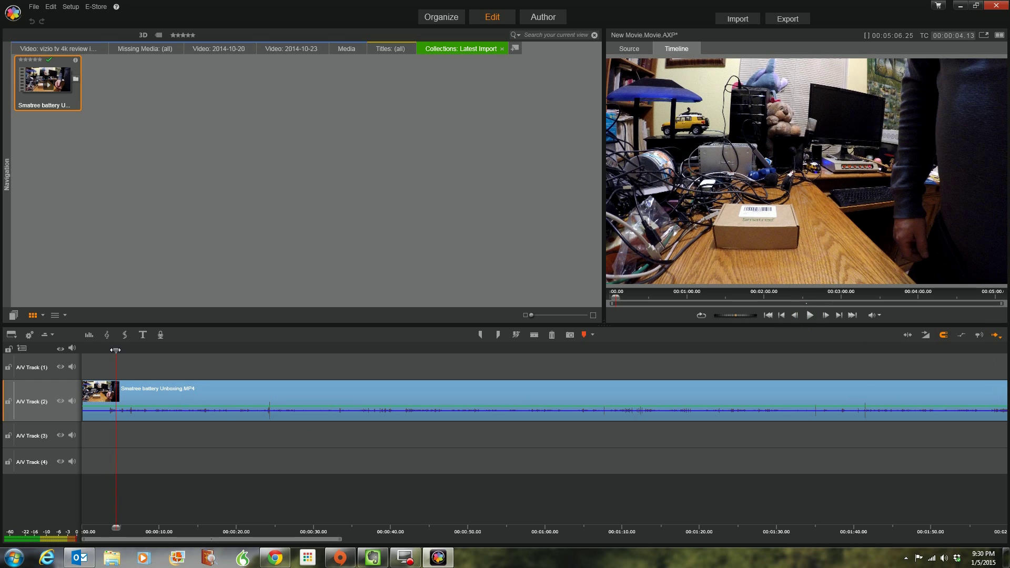
left_click_drag(115, 350, 109, 350)
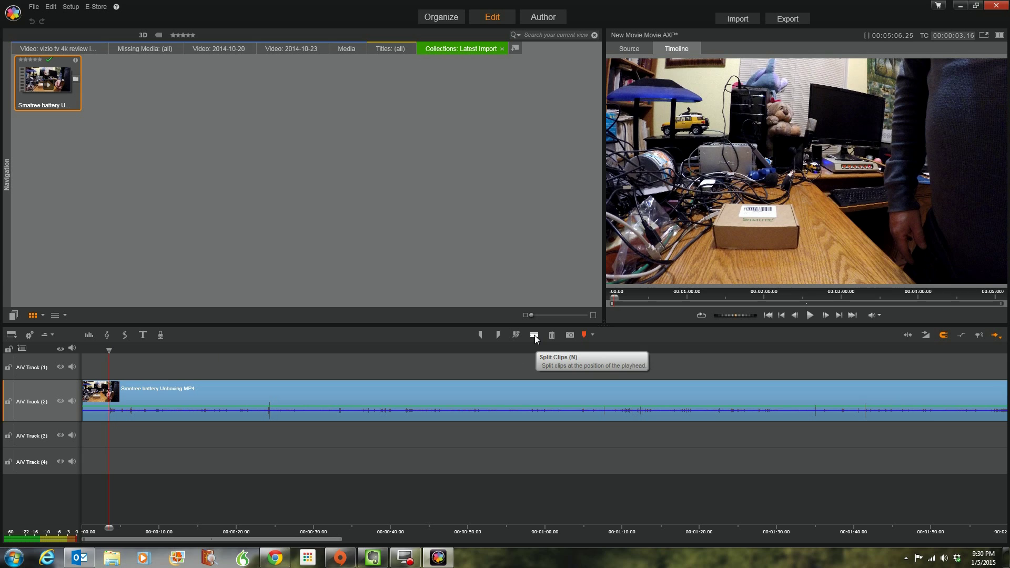
left_click(535, 335)
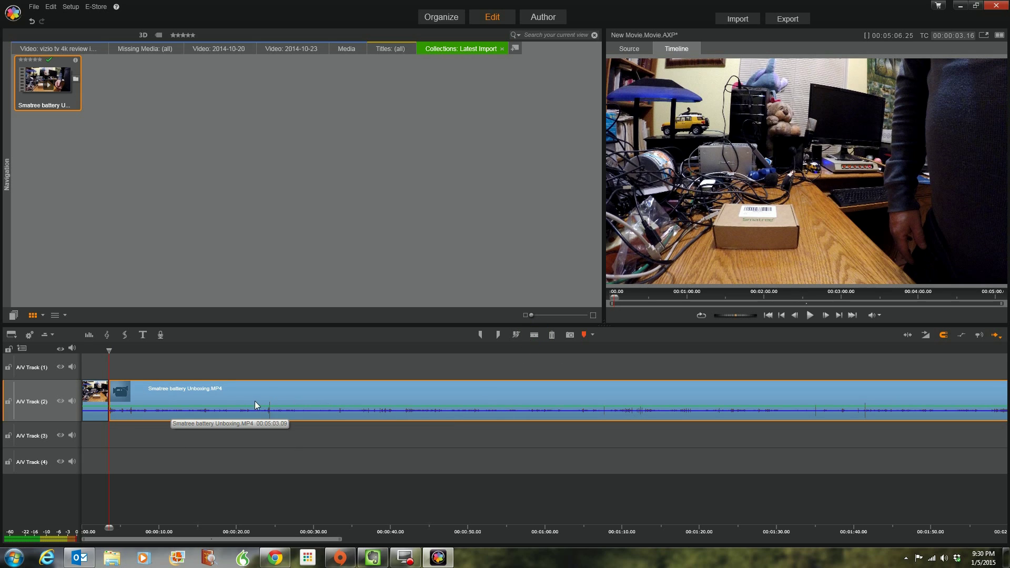
left_click(95, 396)
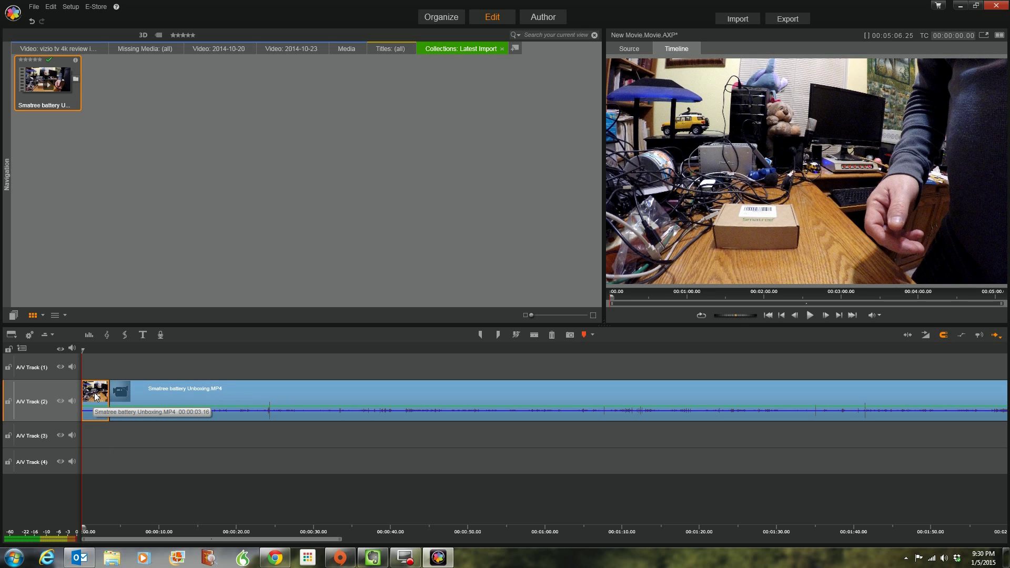
key("Delete")
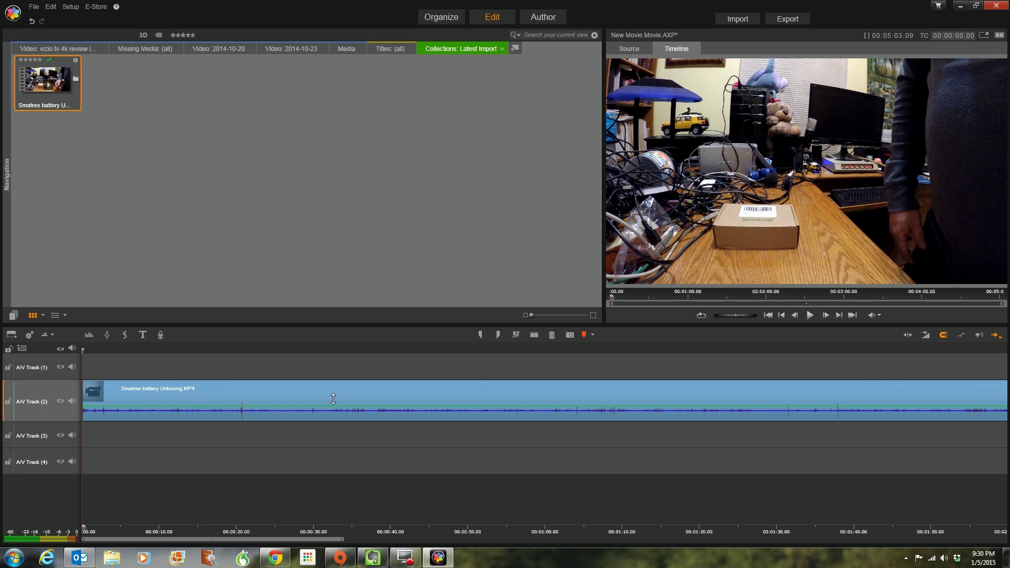
left_click(809, 315)
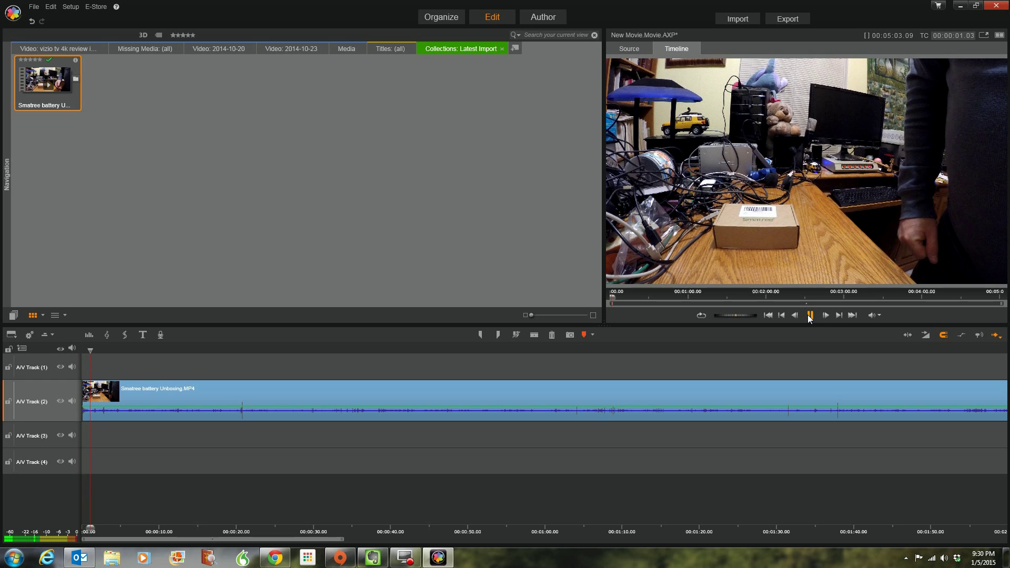
left_click(809, 316)
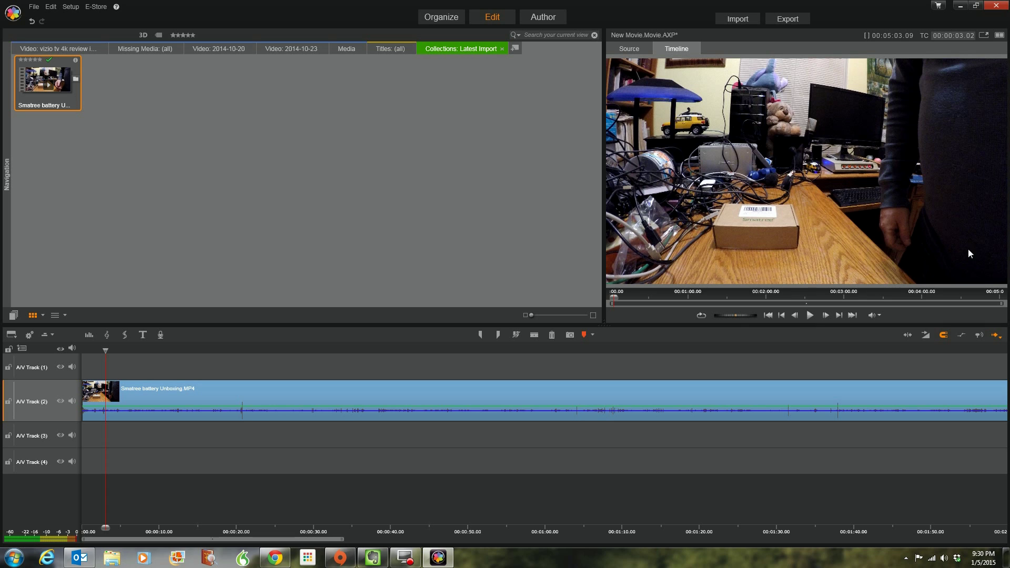
left_click(810, 314)
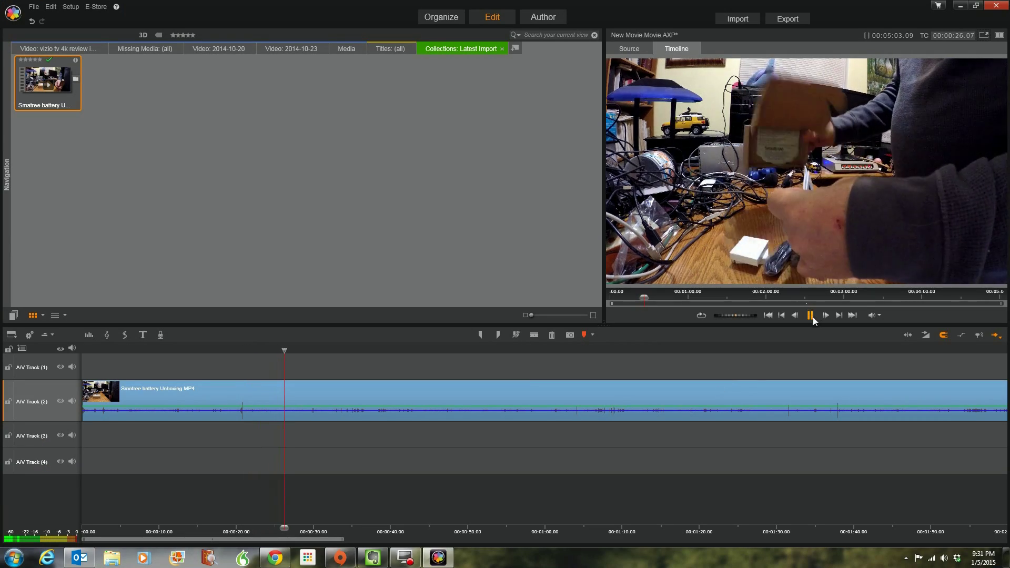
left_click(811, 315)
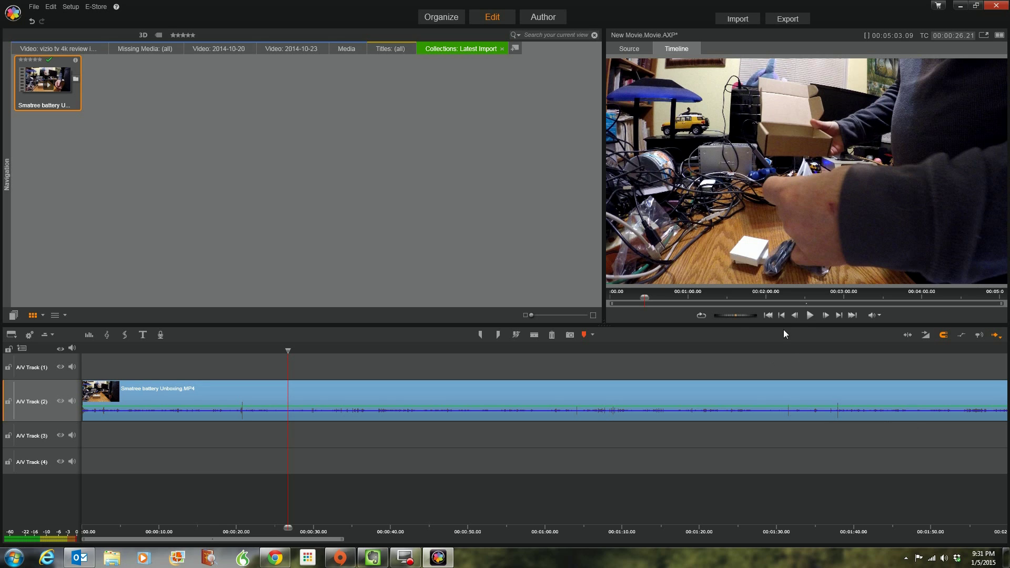
left_click(809, 314)
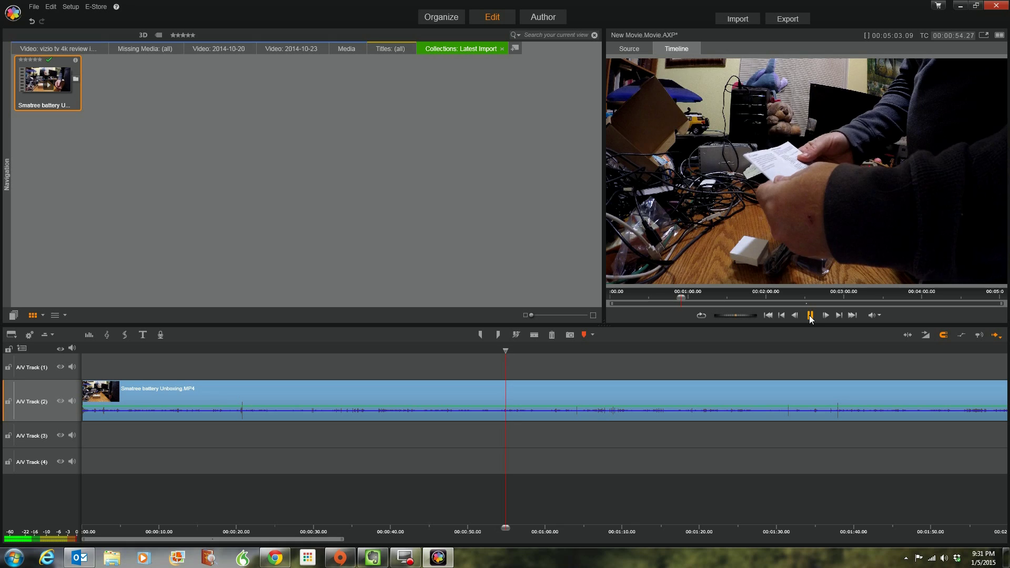
left_click(810, 316)
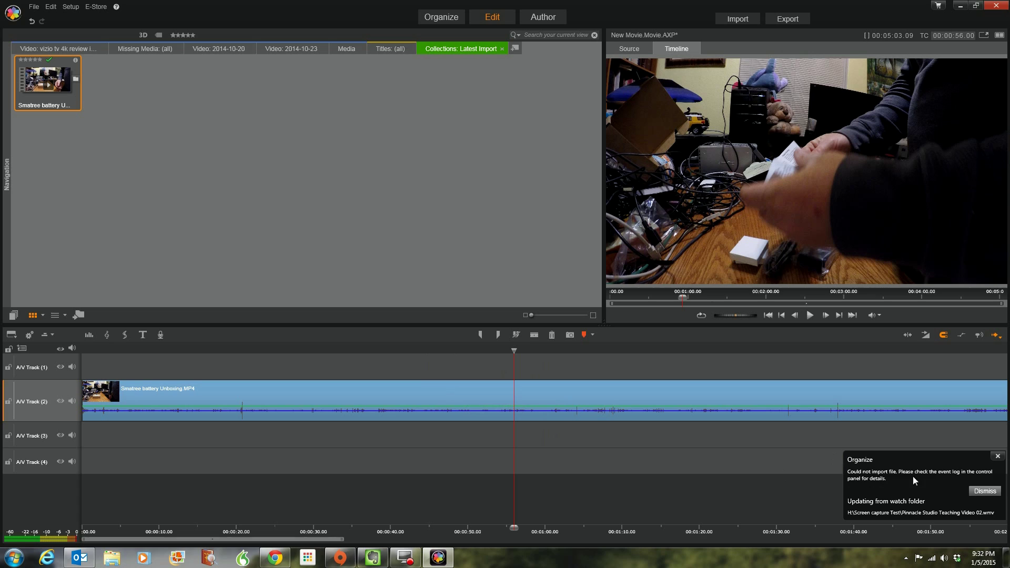
left_click(987, 491)
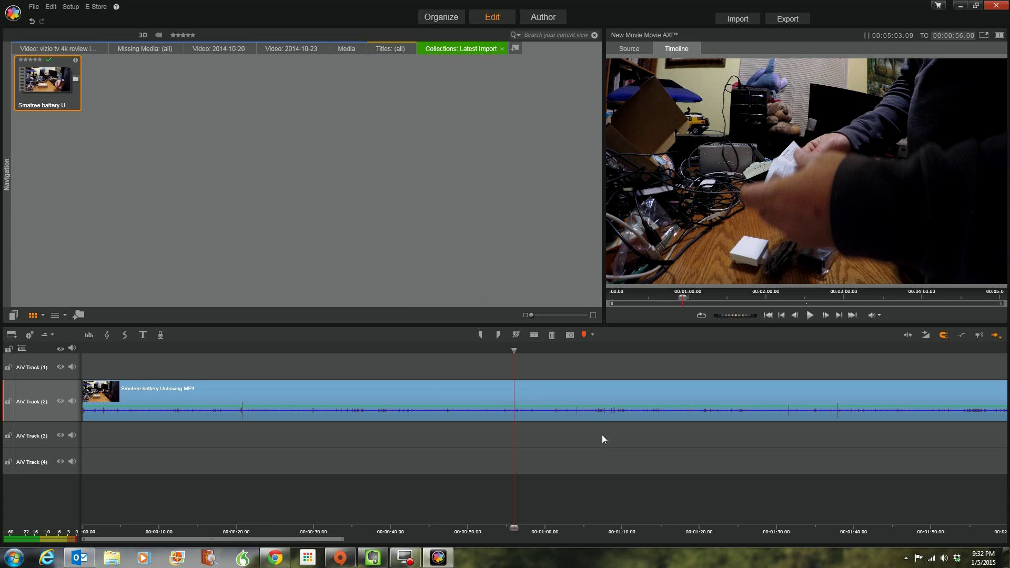
left_click(810, 315)
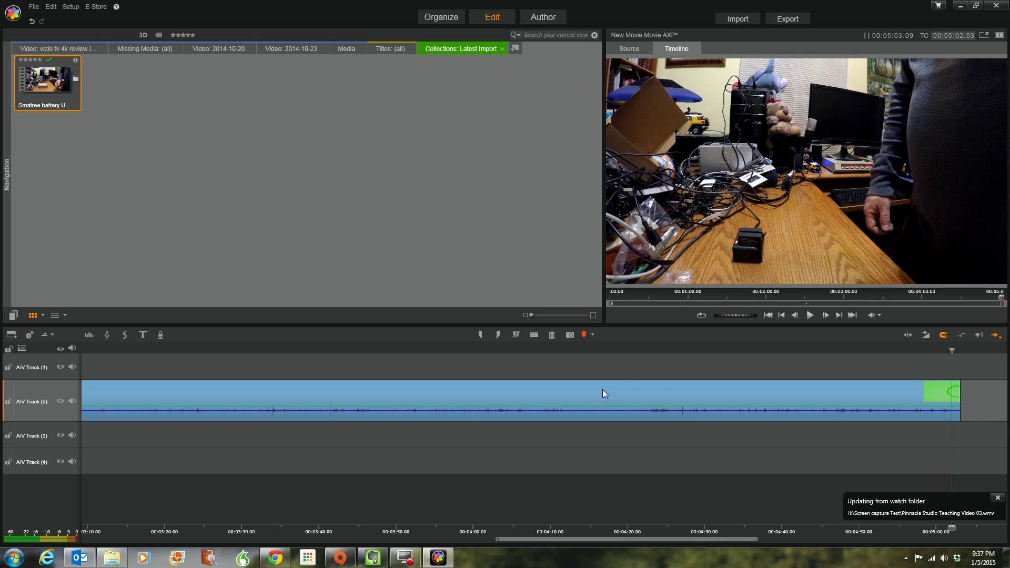
Split the clip at the end playhead and delete the short trailing piece
left_click(534, 335)
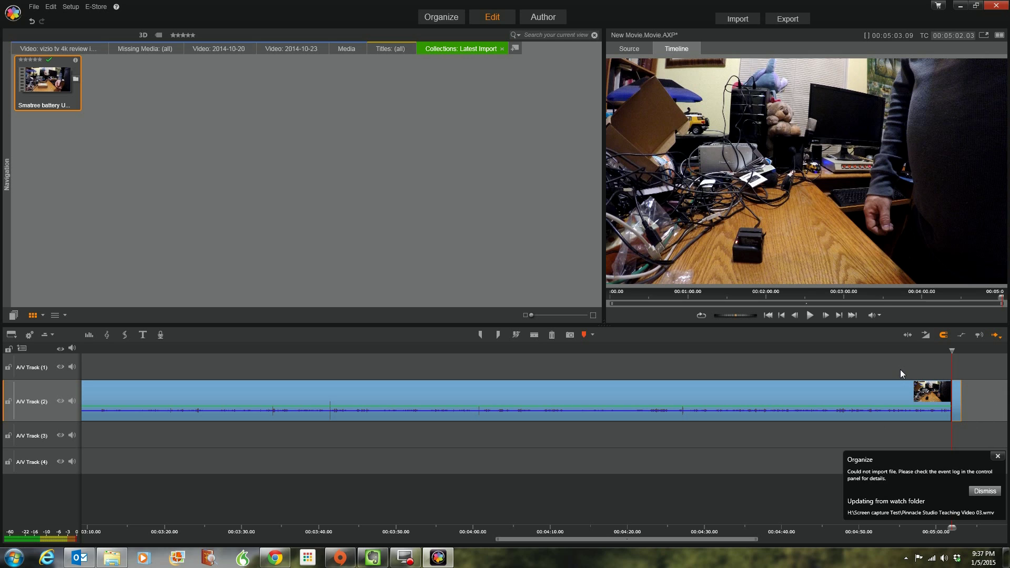
key("Delete")
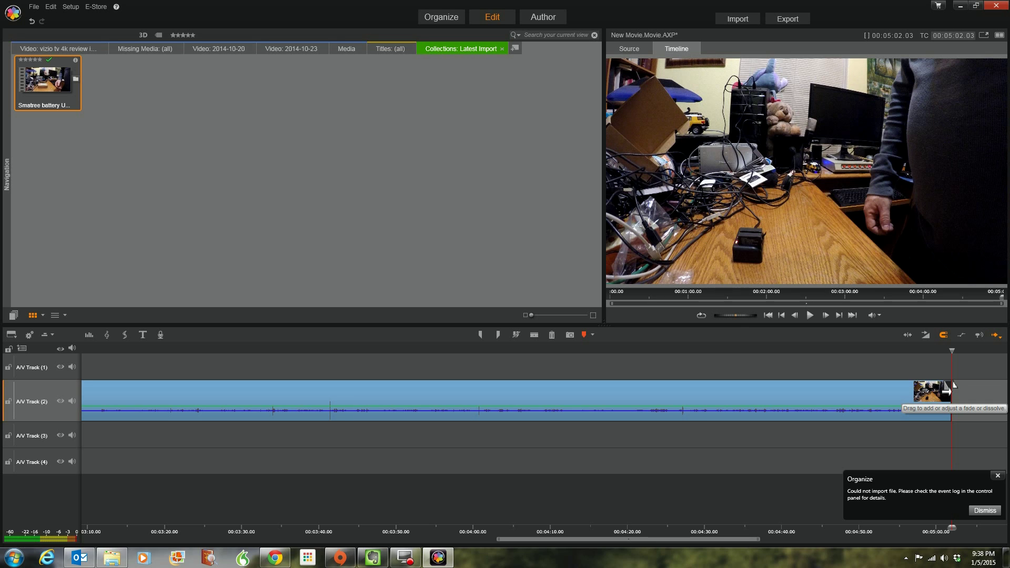
Add a fade-out to the clip's end, play back the ending, and dismiss the import notice
left_click_drag(948, 392, 930, 395)
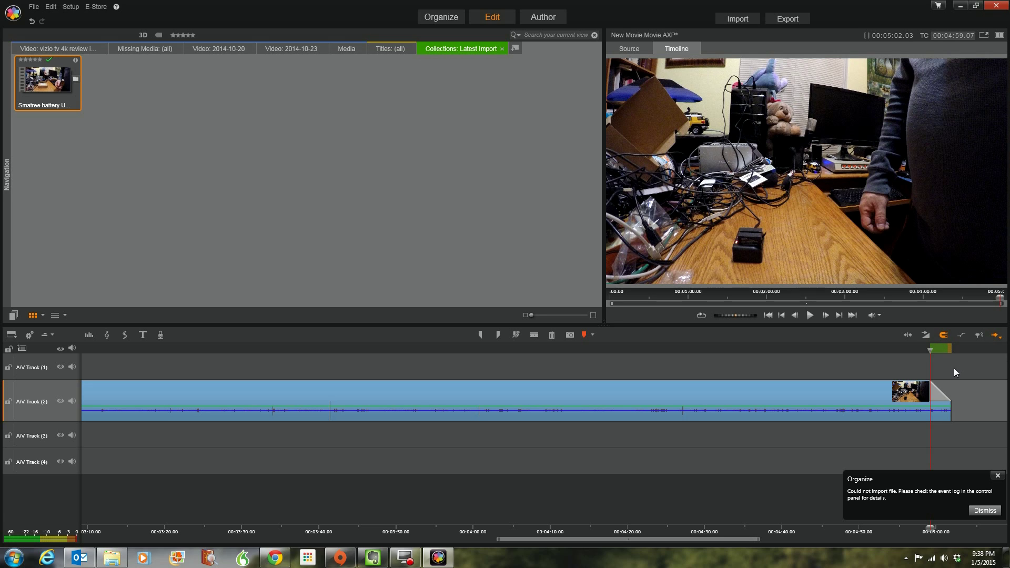
left_click(916, 349)
left_click(811, 315)
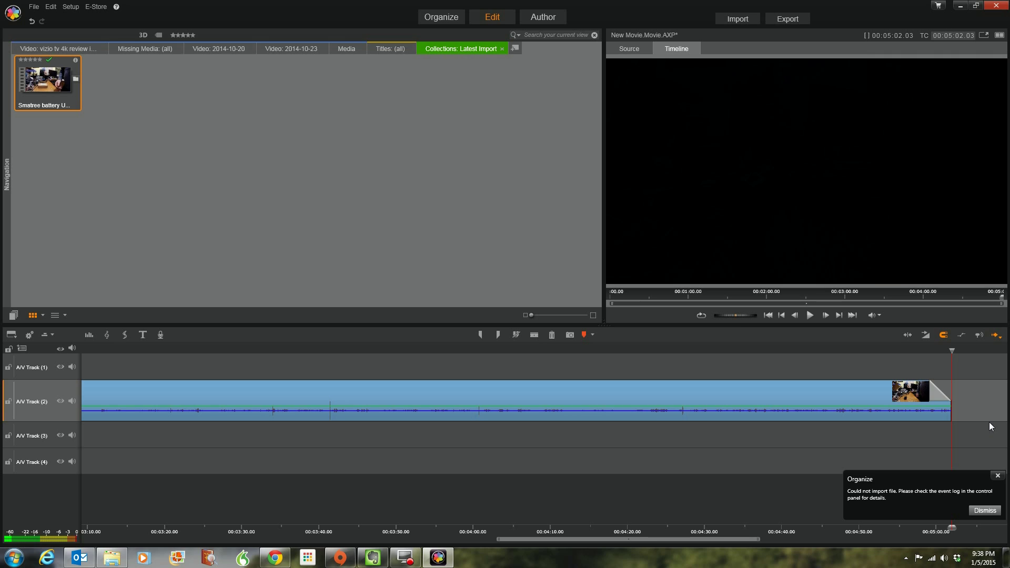
left_click(985, 510)
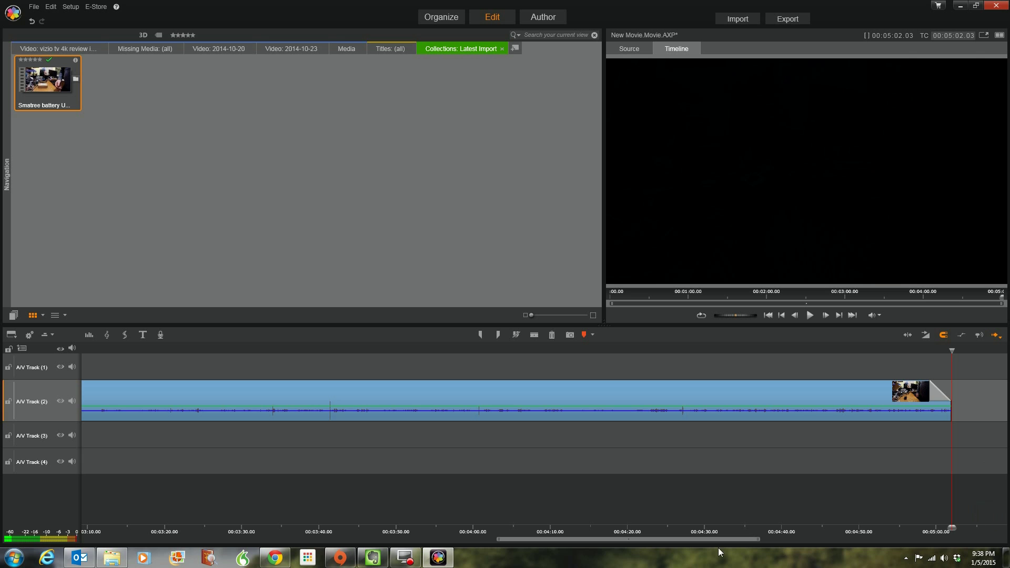
Put the playhead at 0:00, target A/V Track (3), select the clip, and open ScoreFitter
left_click_drag(659, 541, 105, 550)
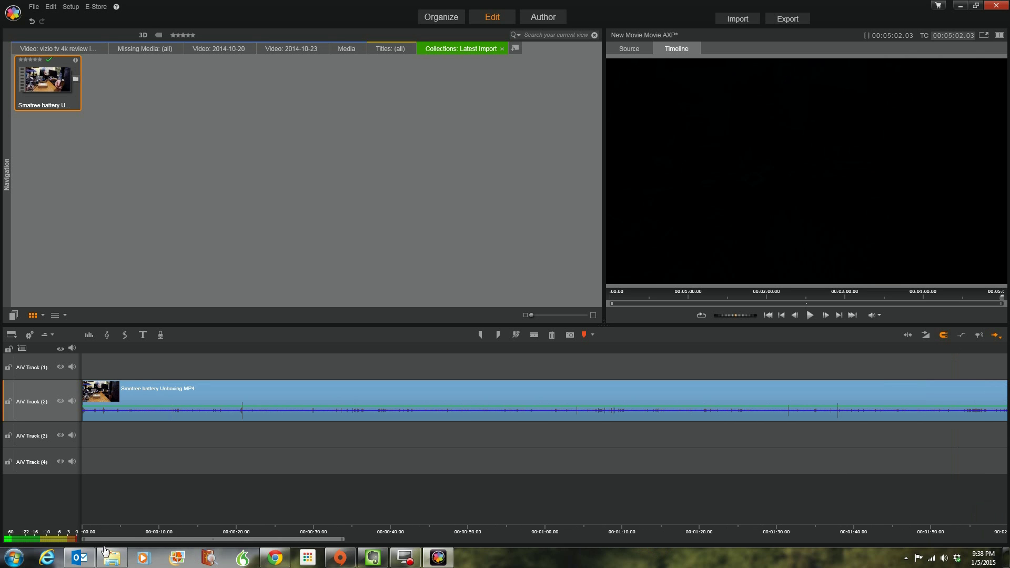
left_click(89, 350)
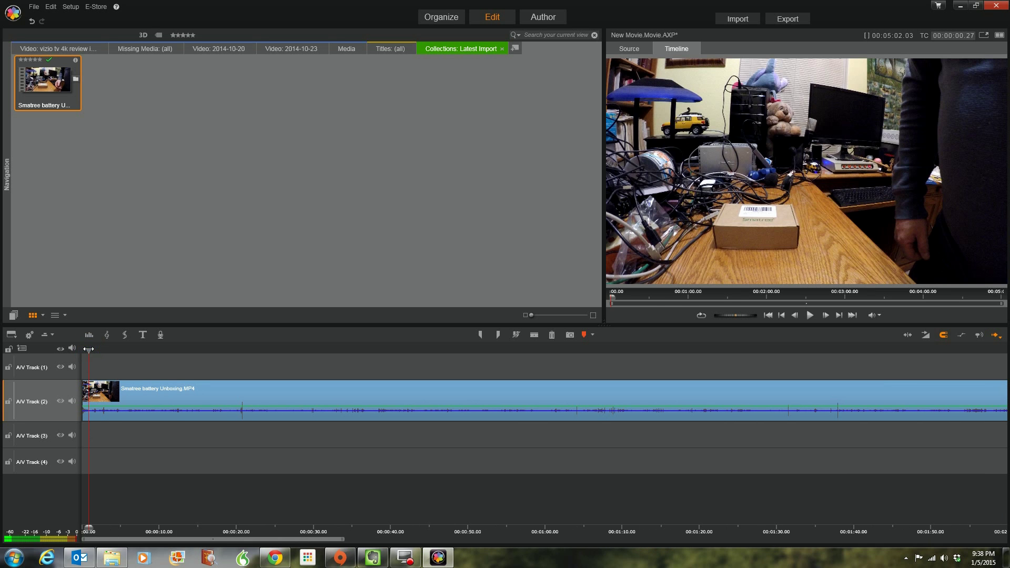
left_click_drag(88, 349, 80, 350)
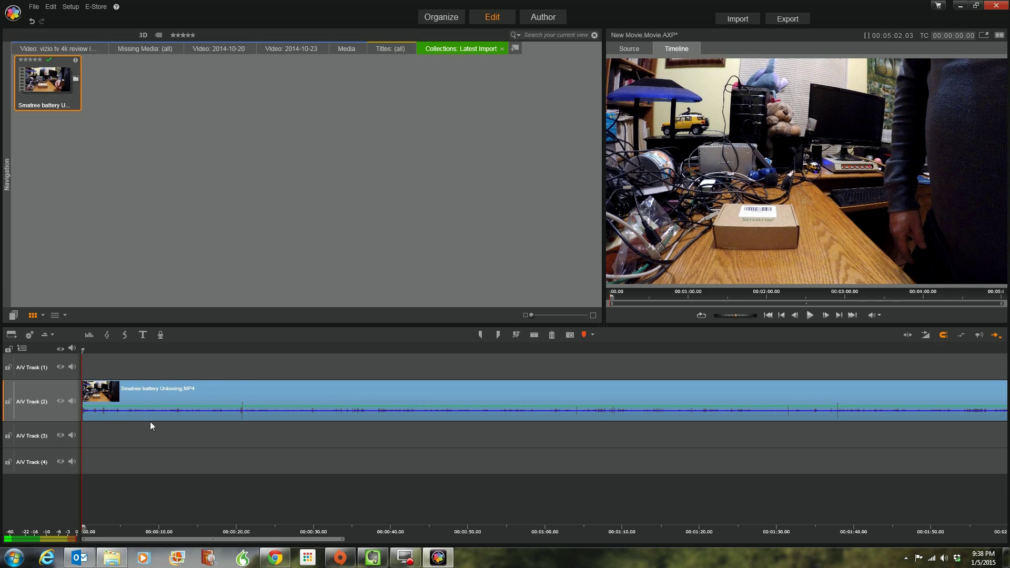
left_click(63, 429)
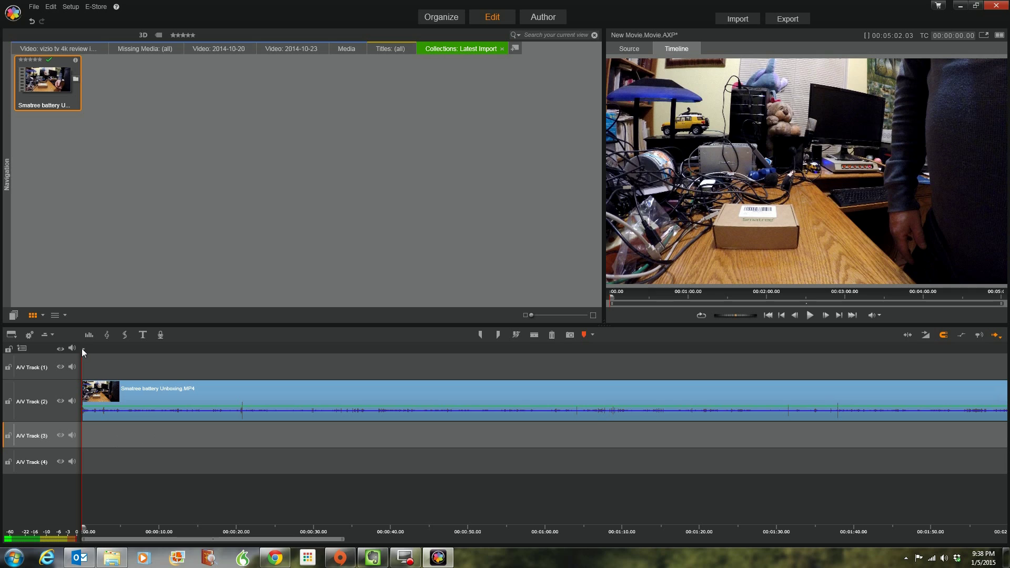
left_click(161, 398)
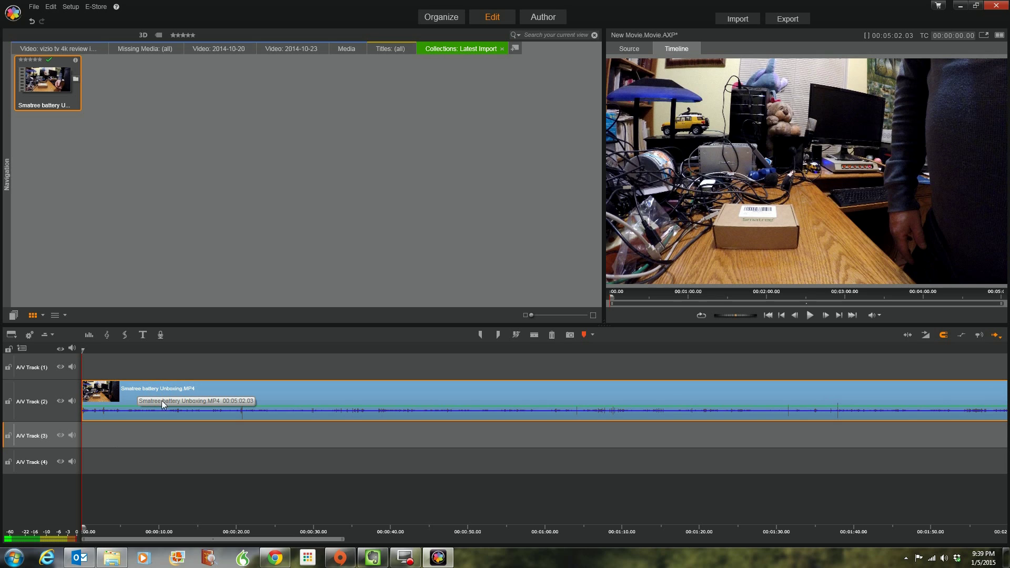
left_click(108, 334)
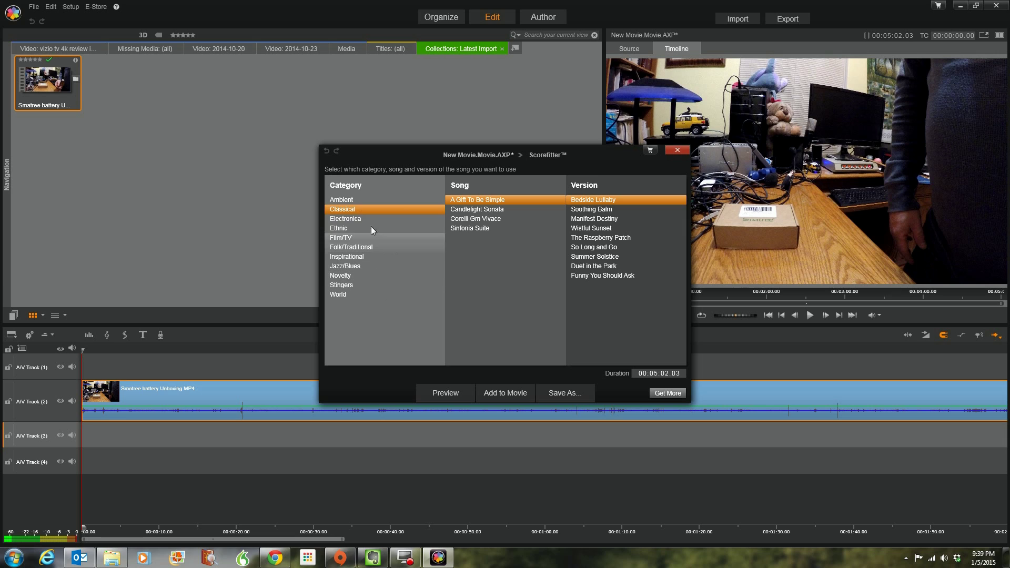
Browse the Ambient category and preview one of its songs
left_click(348, 200)
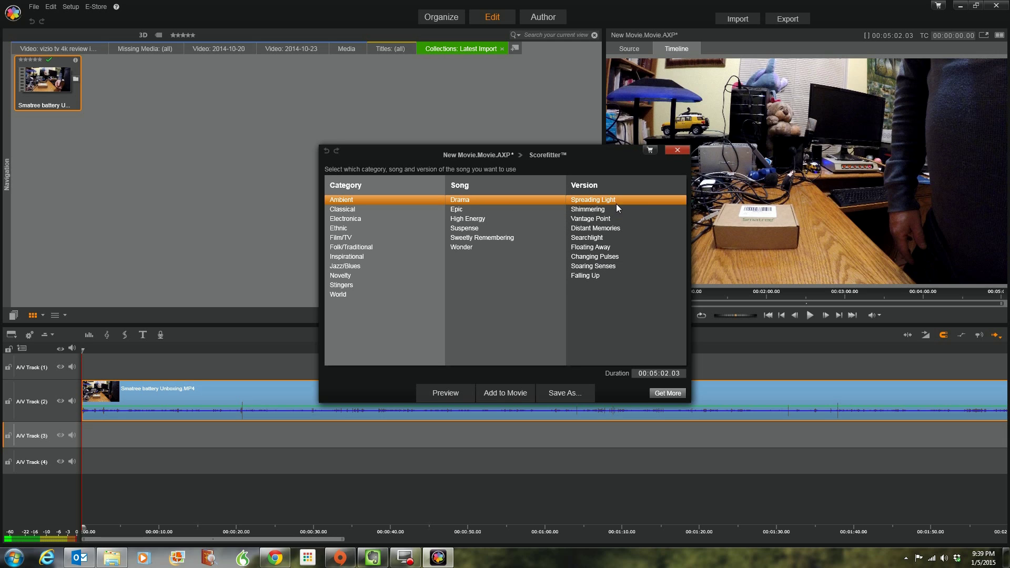
left_click(446, 394)
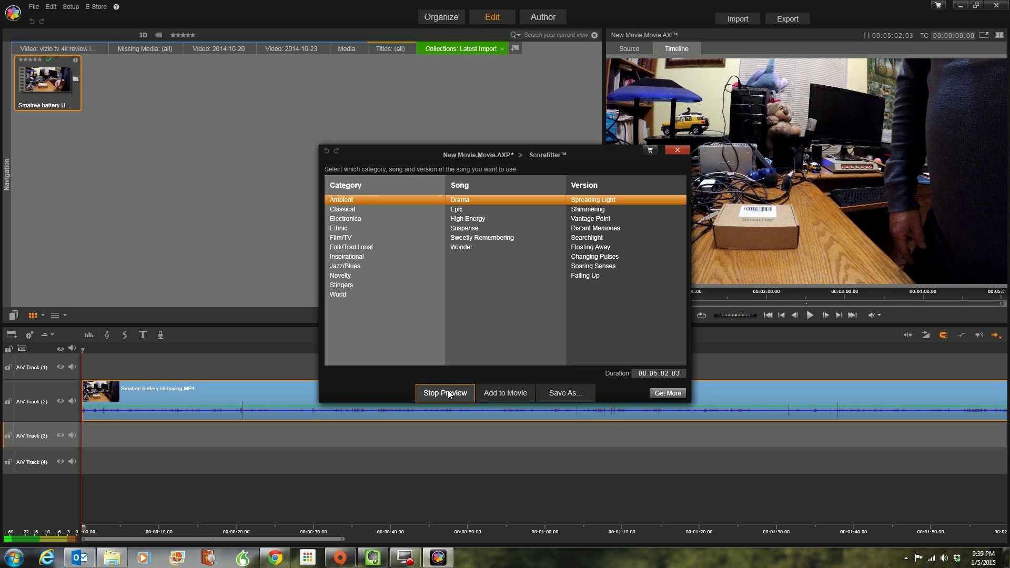
left_click(448, 395)
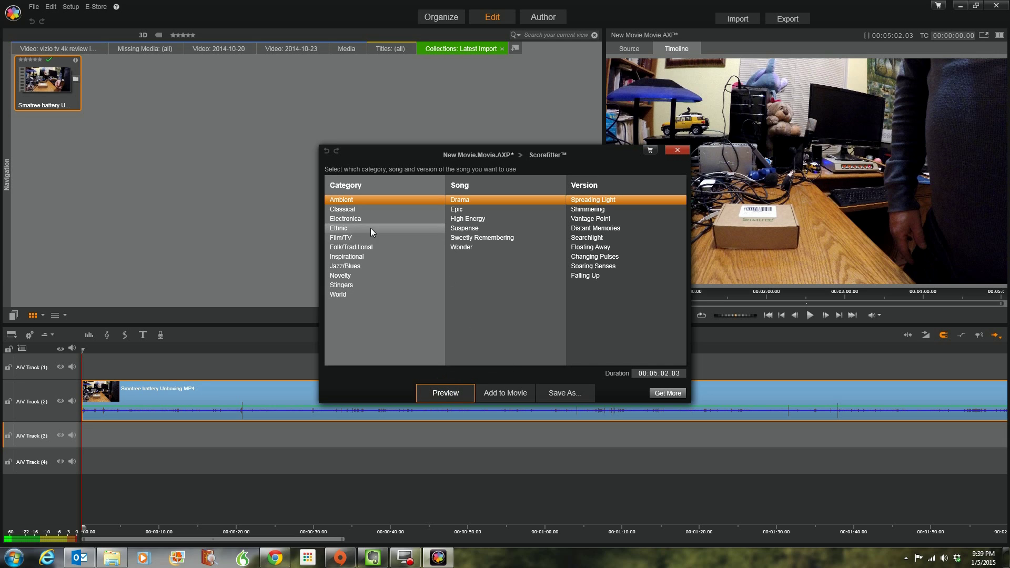
Choose Classical Candlelight Sonata, Evening At The Theatre version, preview it and add it to the movie
left_click(343, 211)
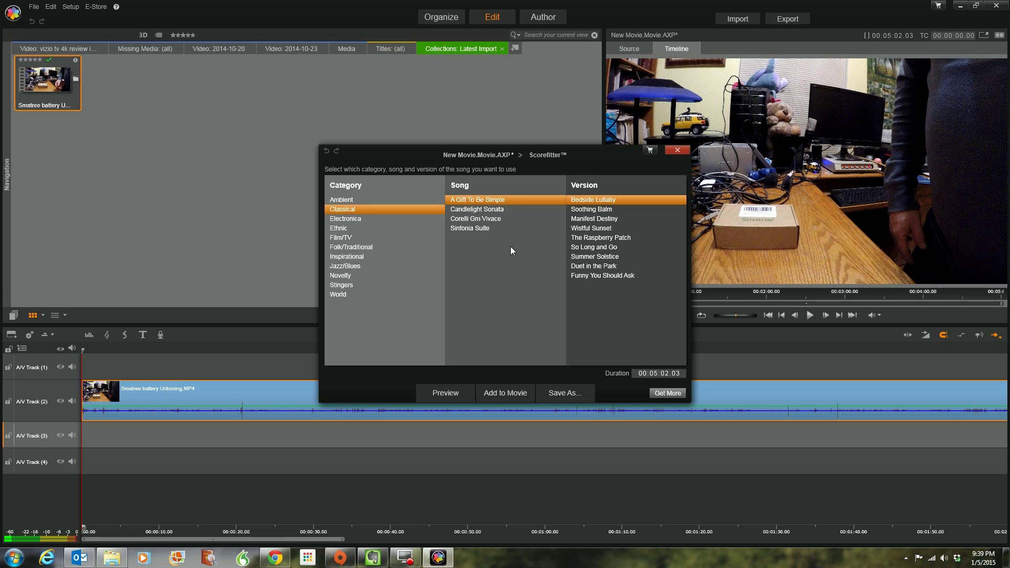
left_click(479, 219)
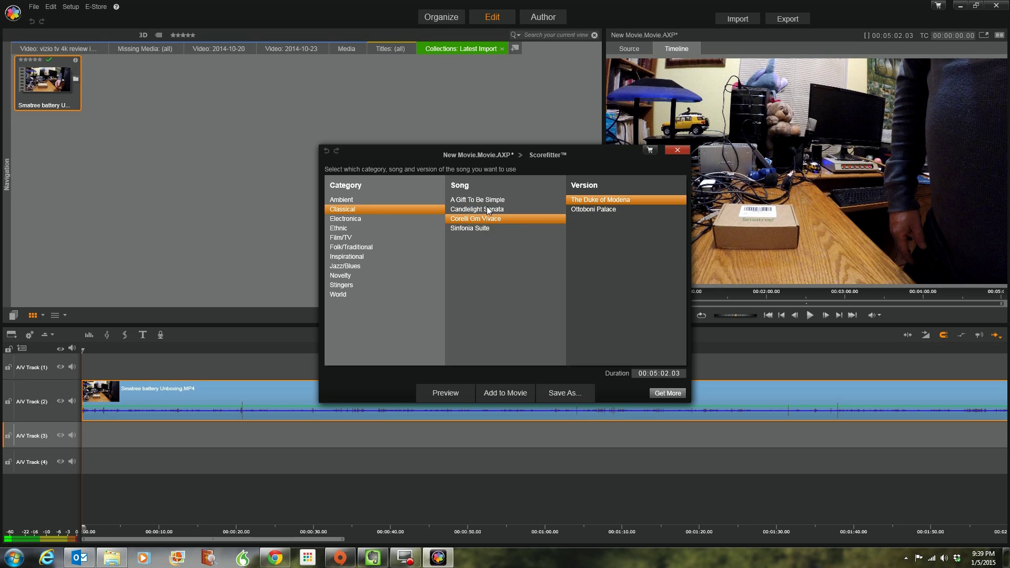
left_click(488, 210)
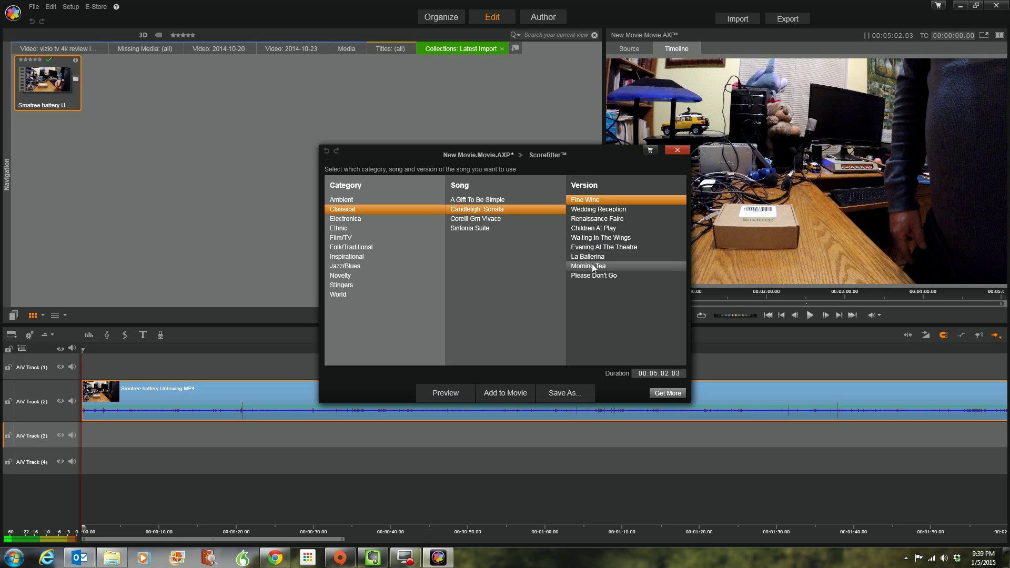
left_click(592, 247)
left_click(445, 395)
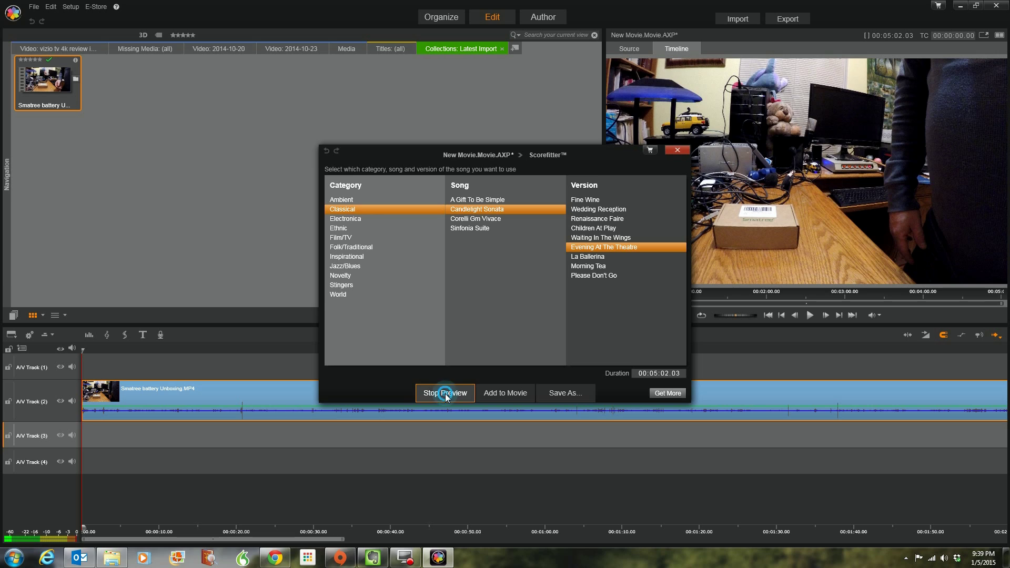
left_click(446, 393)
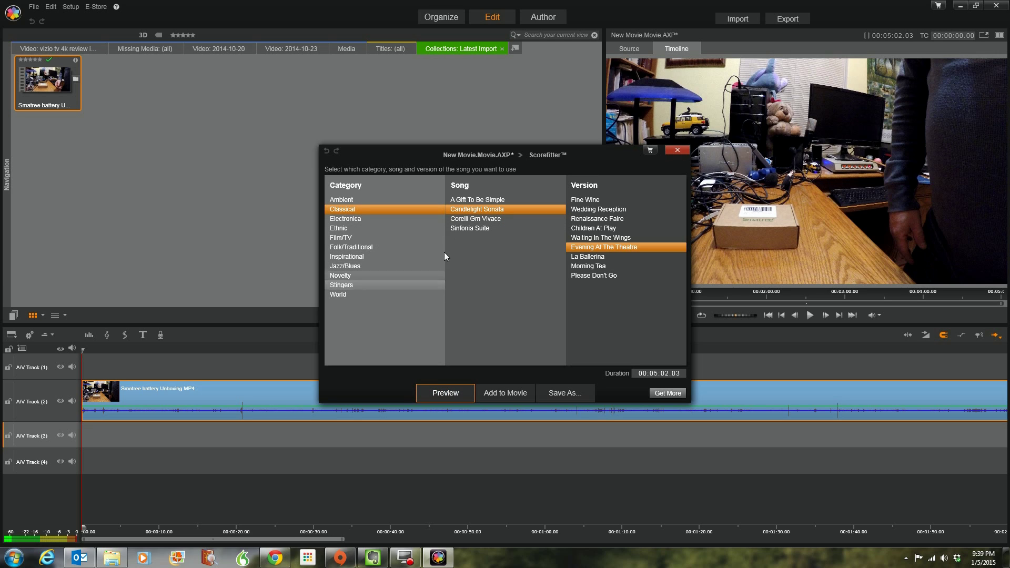
left_click(504, 393)
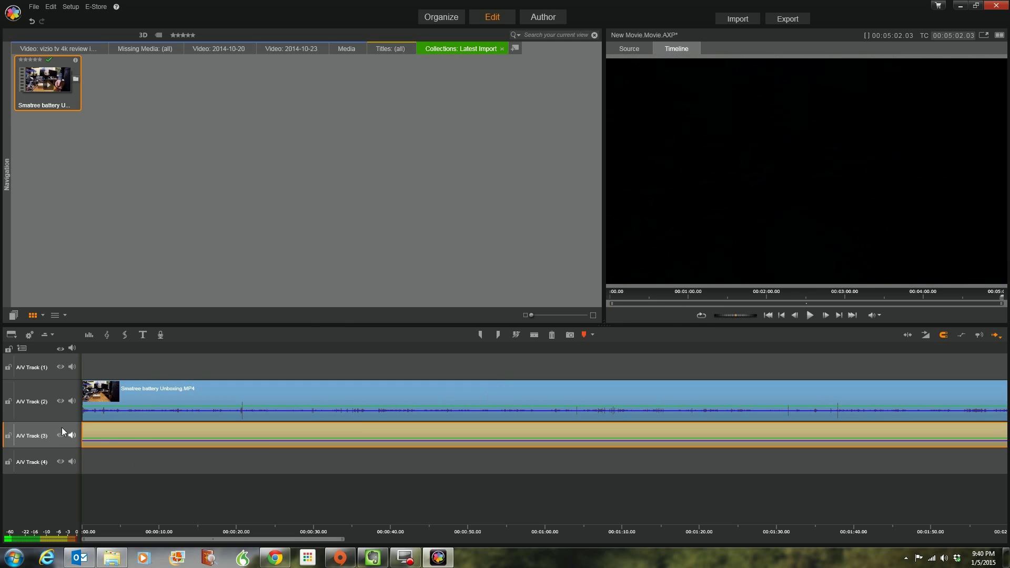
Drag the yellow Candlelight Sonata clip along A/V Track 3 and back
left_click_drag(179, 541, 663, 527)
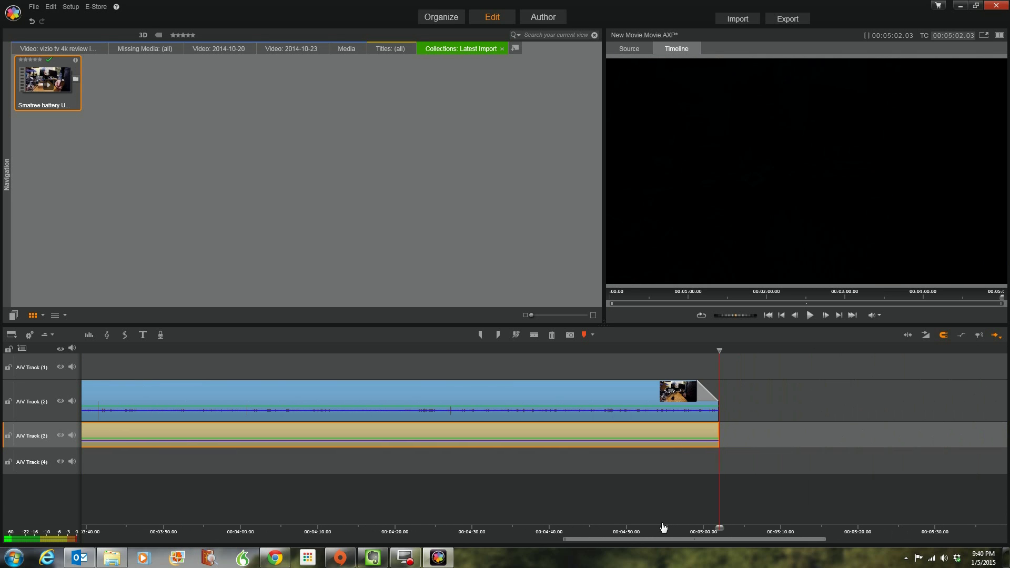
left_click(681, 545)
left_click_drag(680, 545, 135, 530)
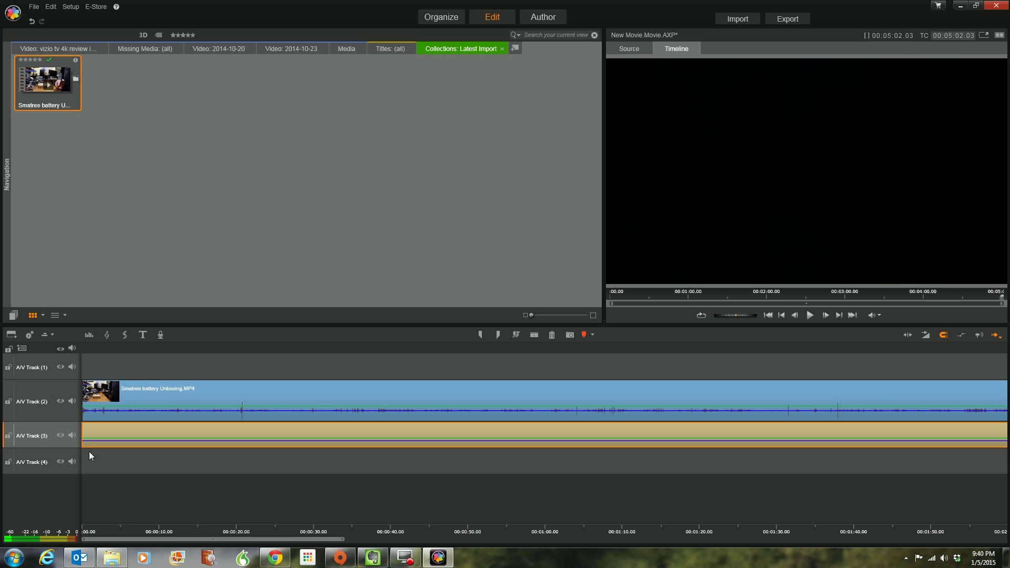
Preview the opening with music, then delete the yellow clip and jump to the movie start
left_click_drag(85, 349, 68, 349)
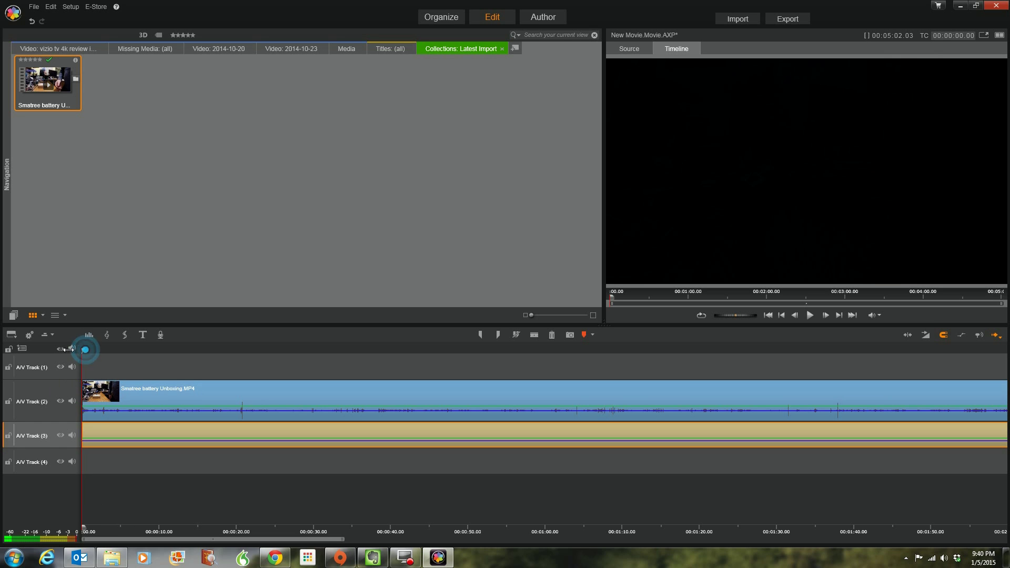
left_click(809, 314)
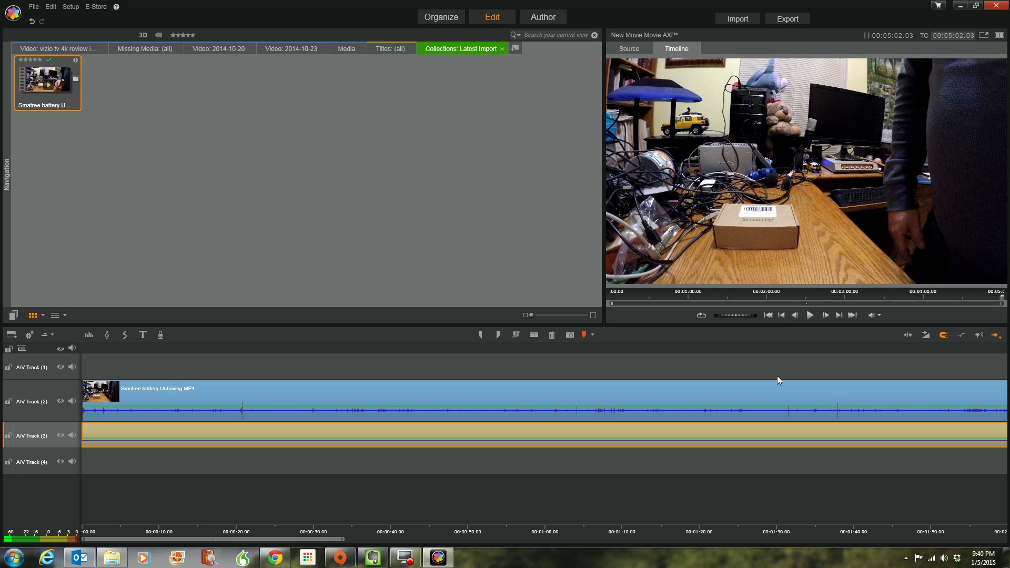
key("space")
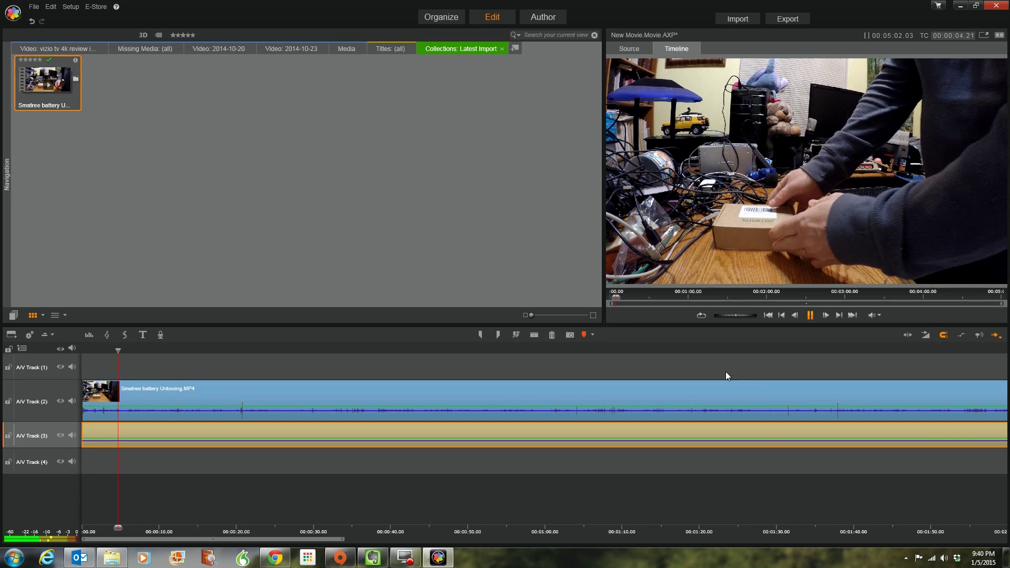
left_click(811, 316)
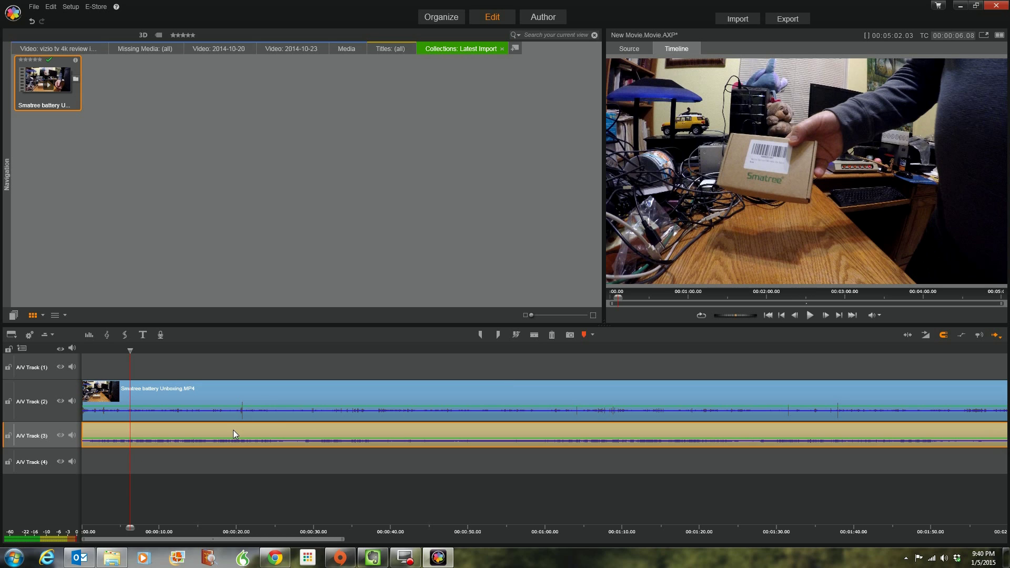
key("Delete")
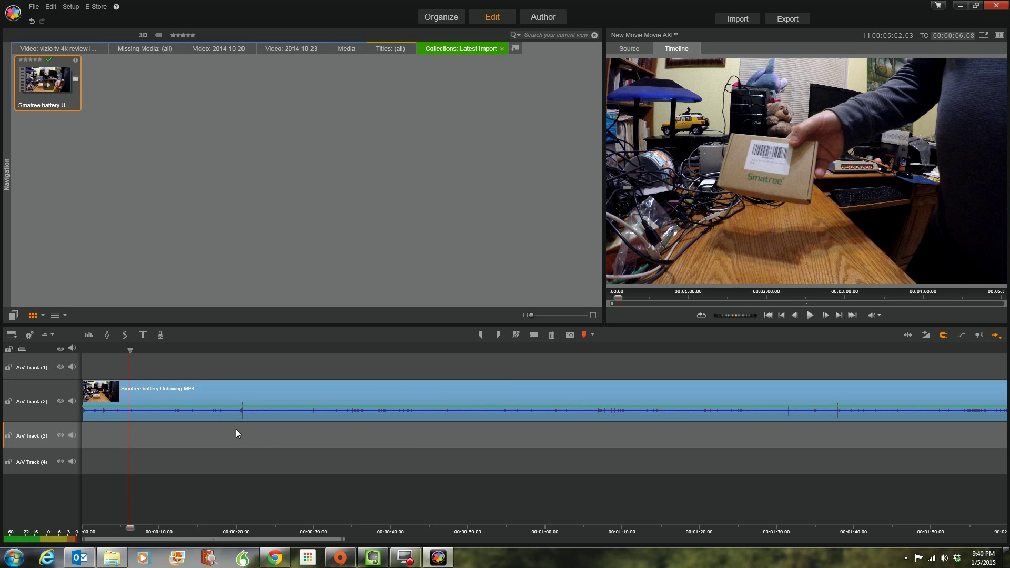
key("Home")
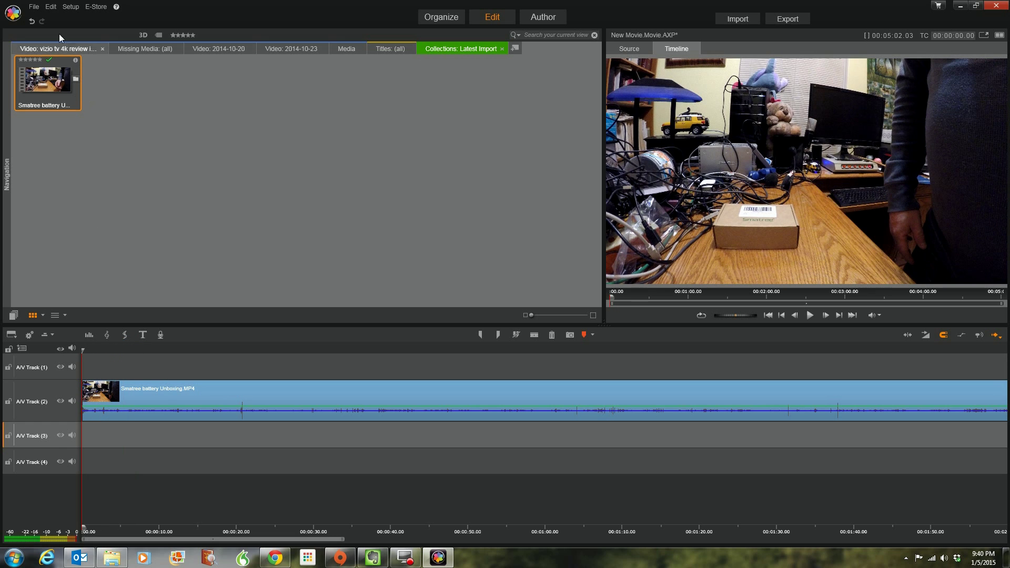
Save the project as 'Smatree battery Unboxing' in the My Book (H:) > Smatree Unboxing folder
left_click(35, 7)
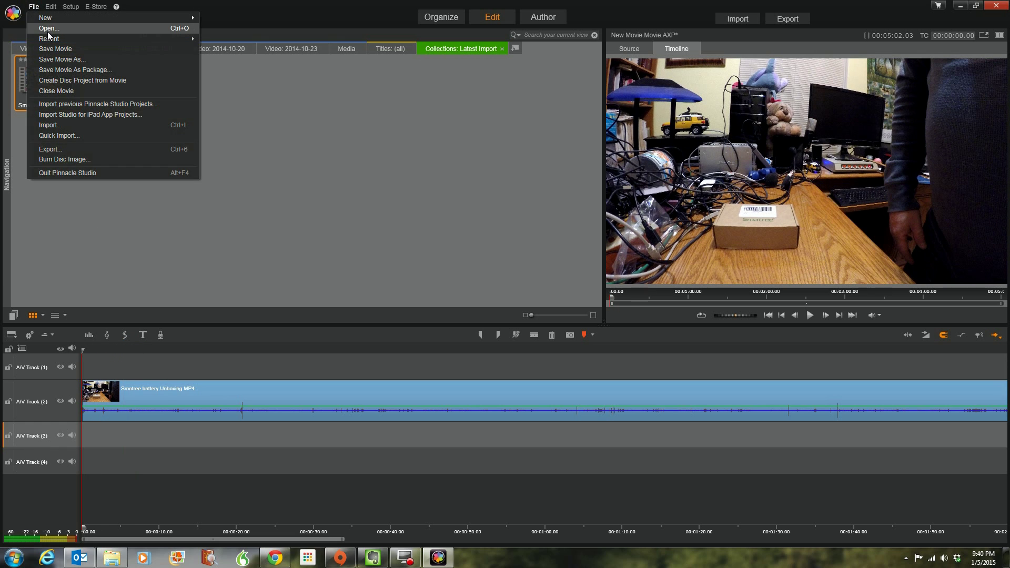
left_click(62, 63)
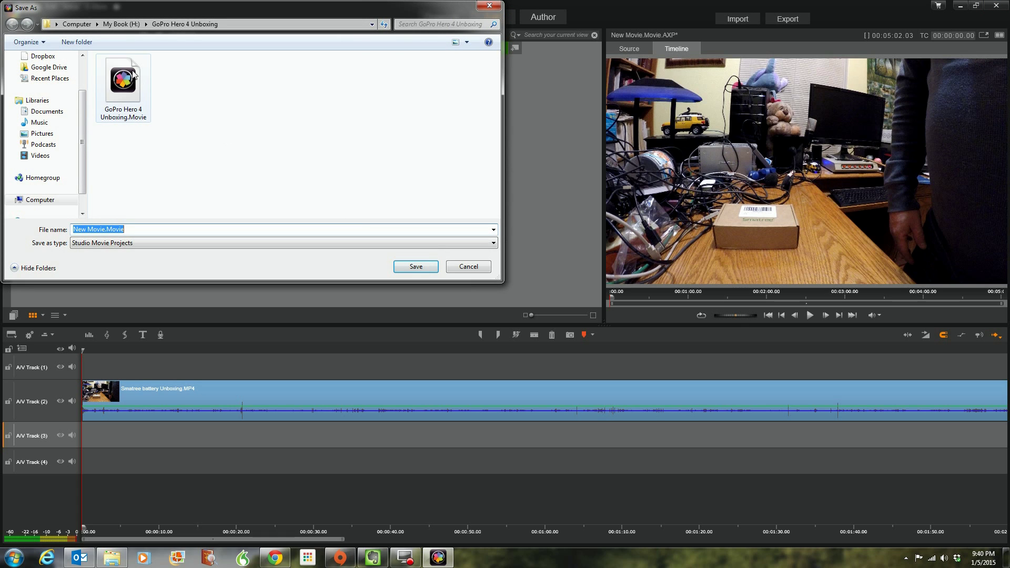
left_click(120, 24)
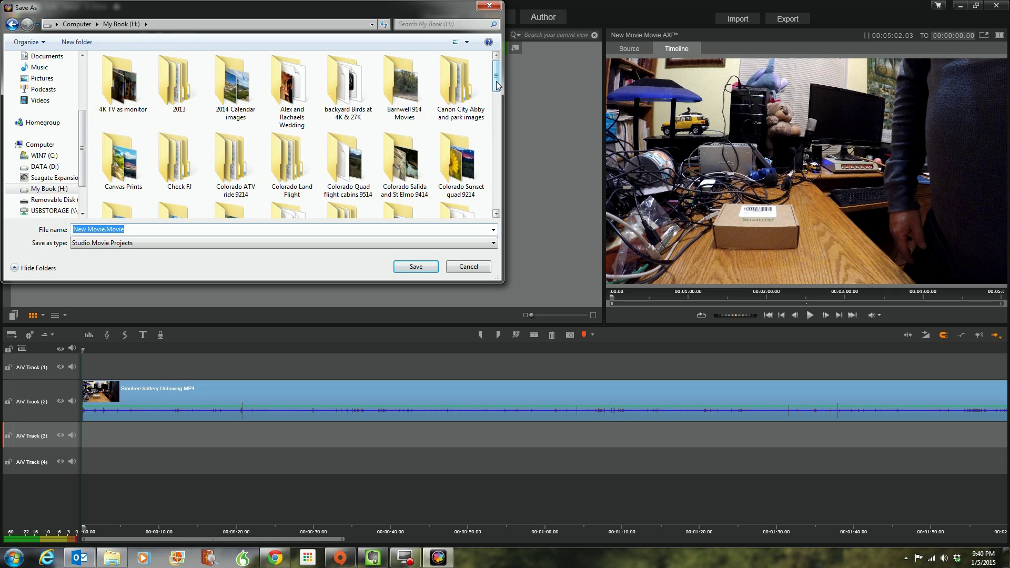
left_click_drag(496, 84, 510, 160)
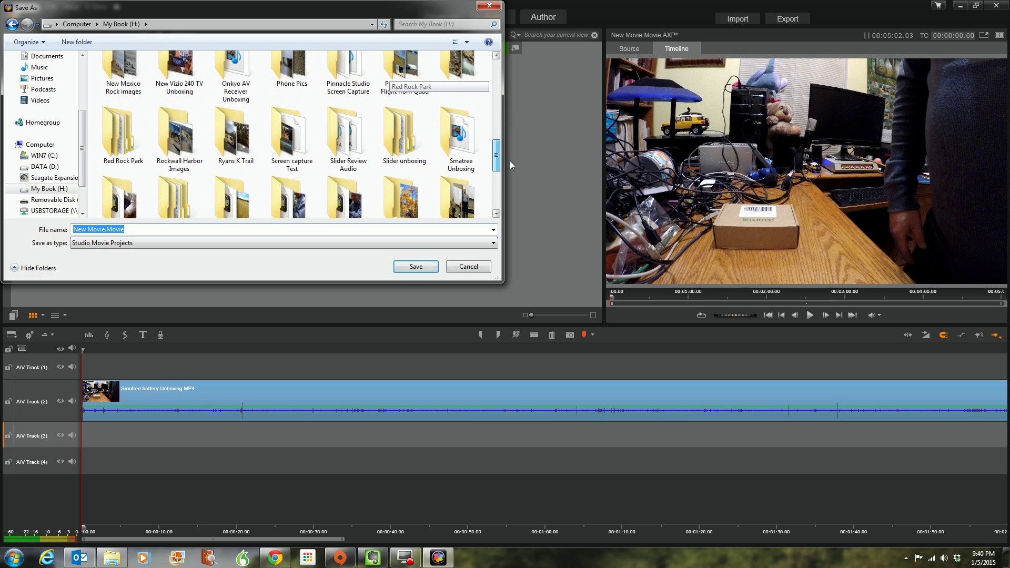
double_click(460, 134)
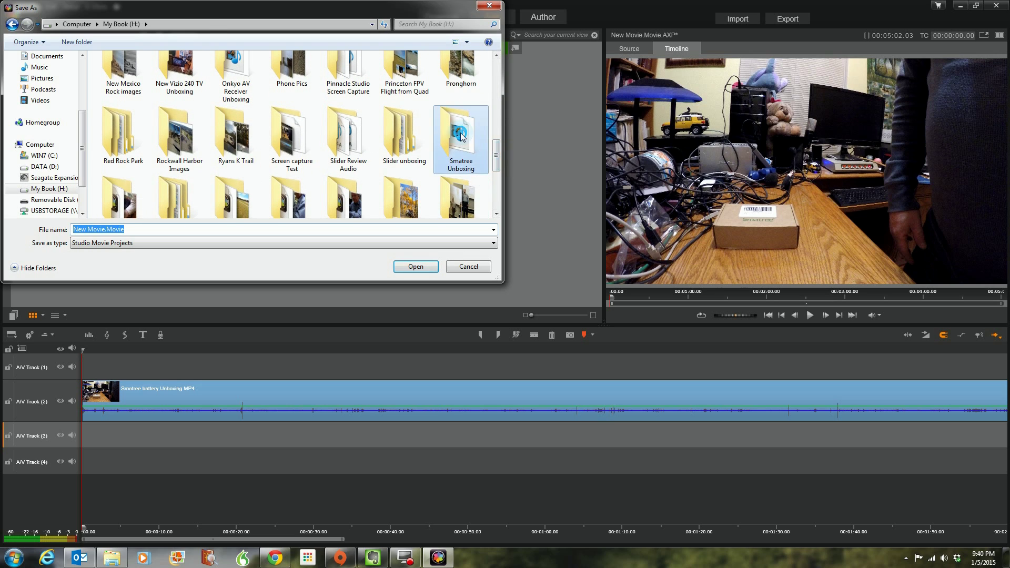
left_click(132, 229)
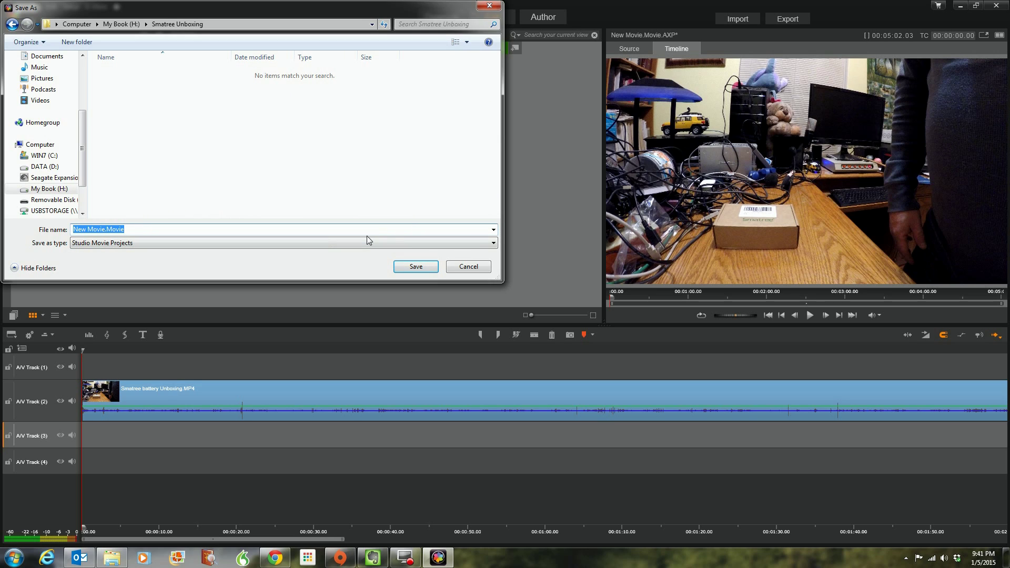
type("S")
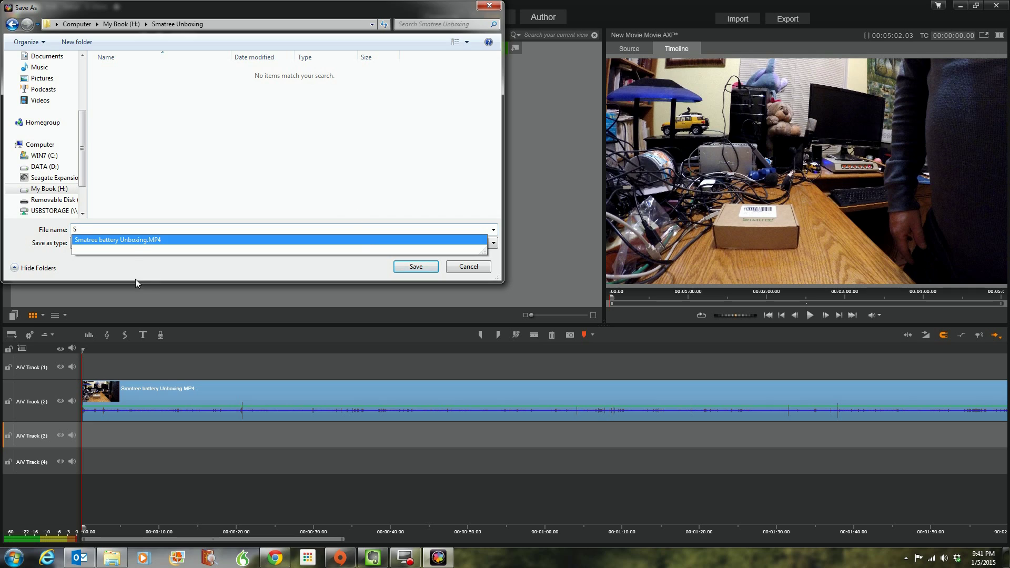
left_click(135, 244)
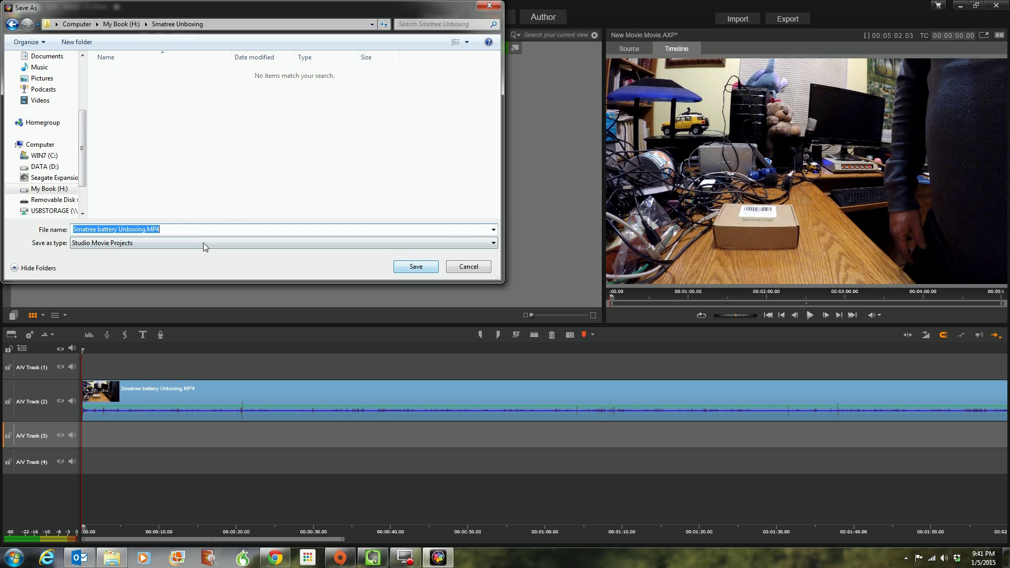
left_click(176, 229)
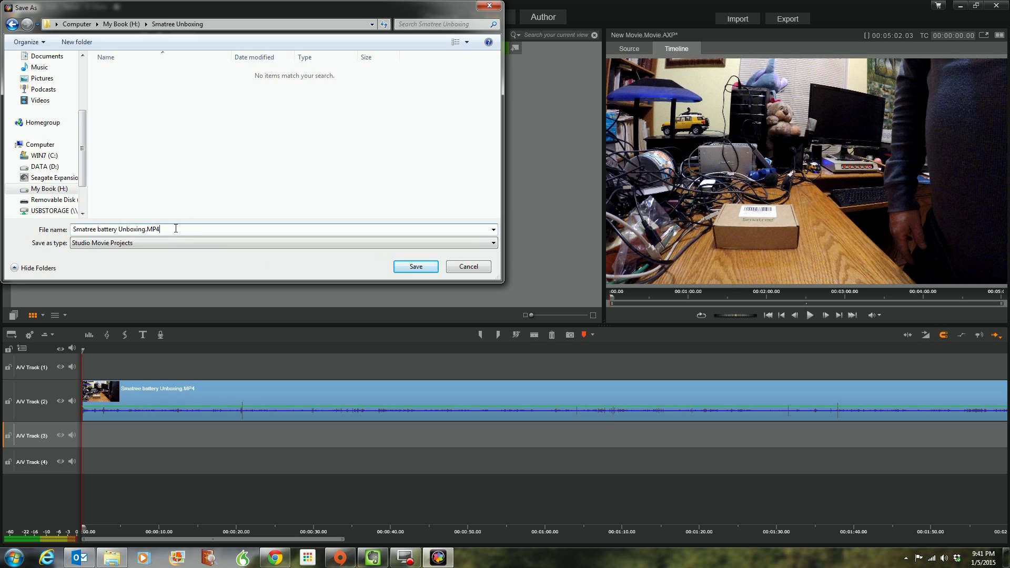
key("BackSpace")
key("BackSpace")
key("BackSpace")
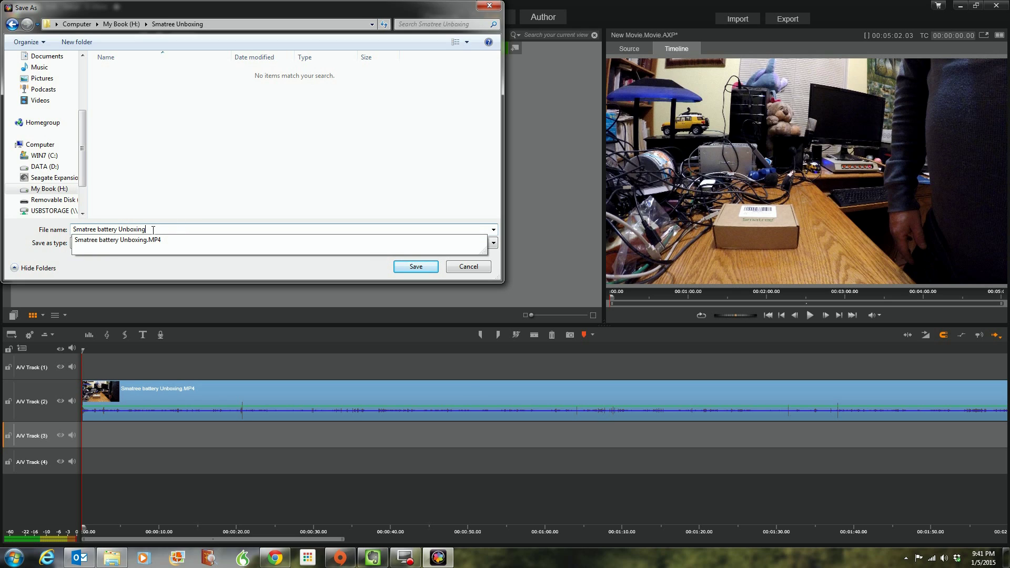
left_click_drag(153, 230, 72, 231)
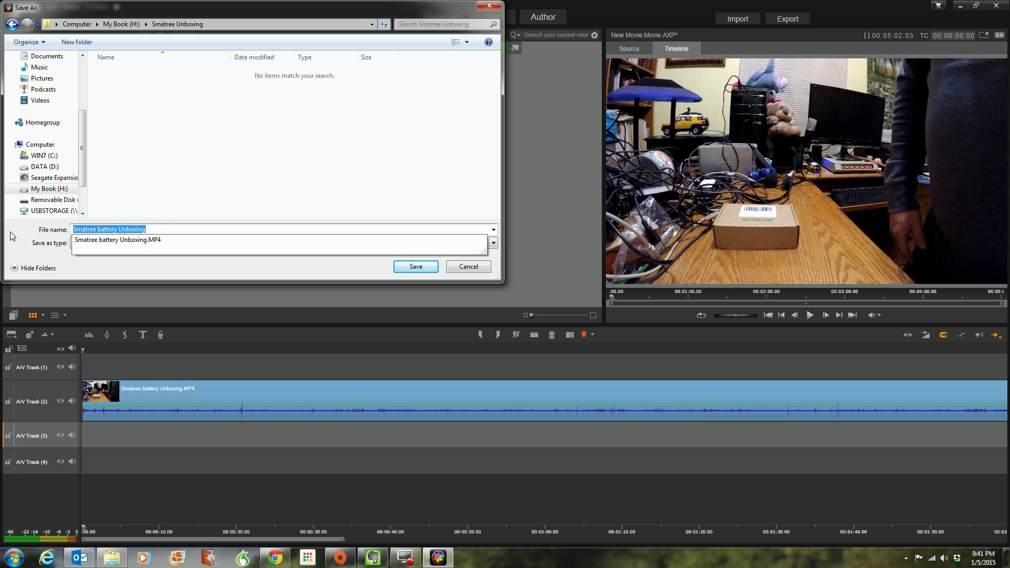
left_click(416, 266)
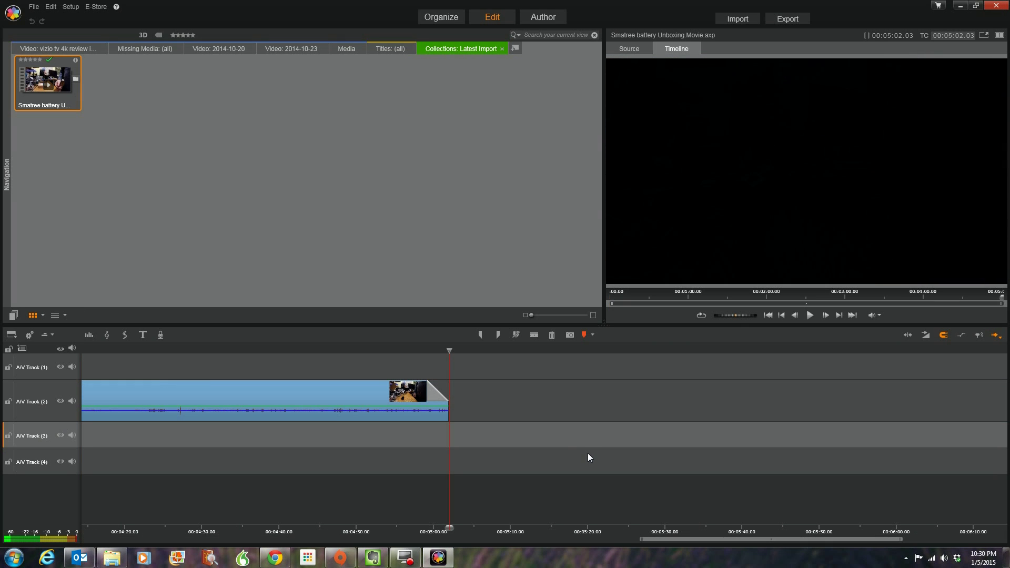
Target A/V Track 1 and start a new title after the unboxing clip
left_click(72, 358)
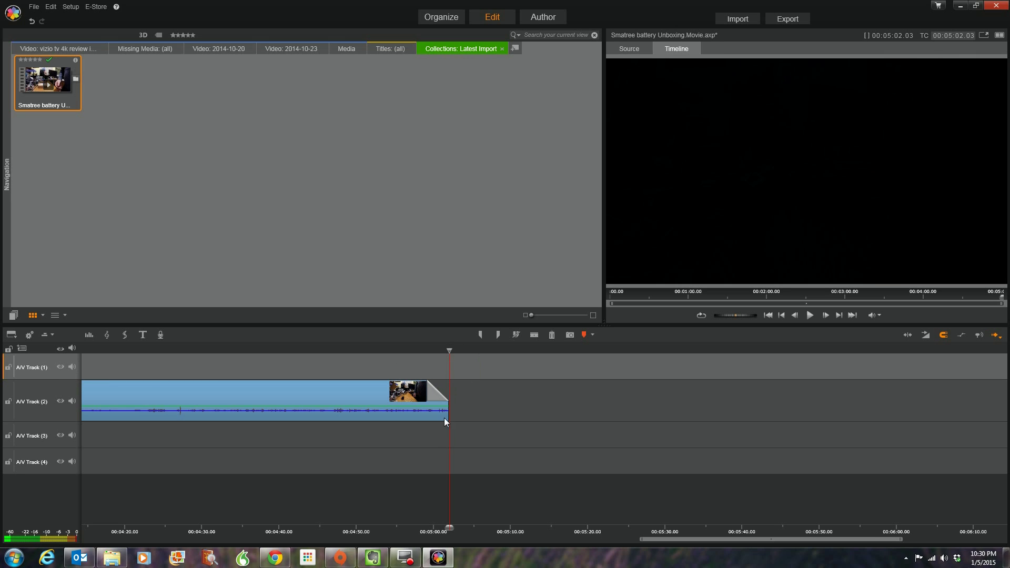
left_click(143, 335)
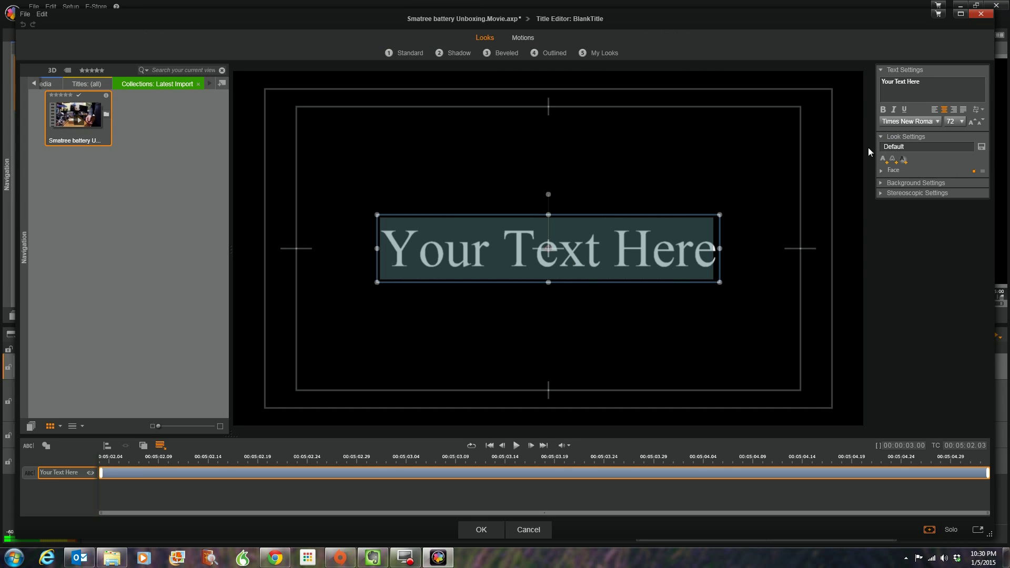
Replace 'Your Text Here' with 'Thanks For Watching', correcting the lowercase w to W
triple_click(929, 85)
type("Th")
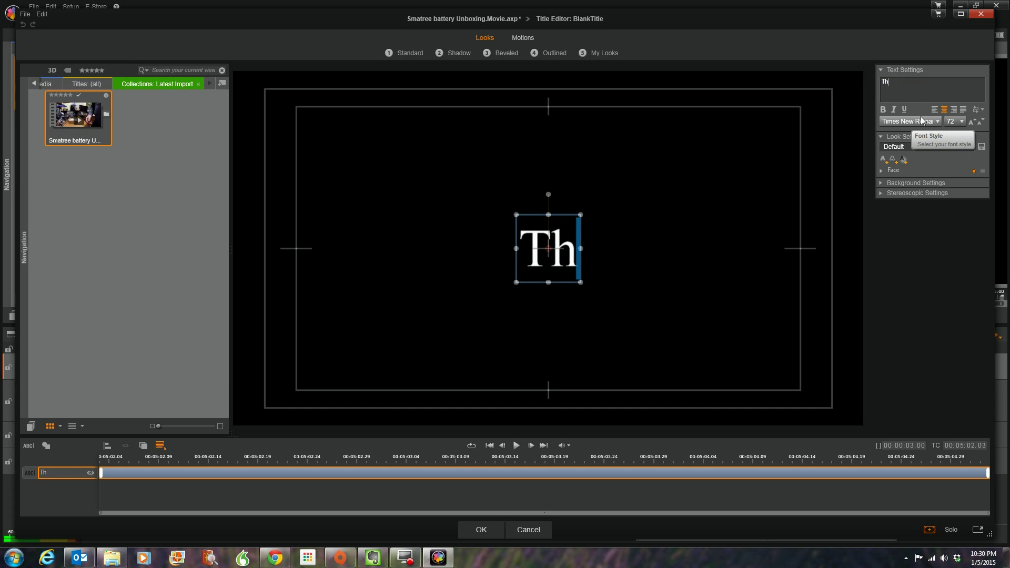
type("anks For ")
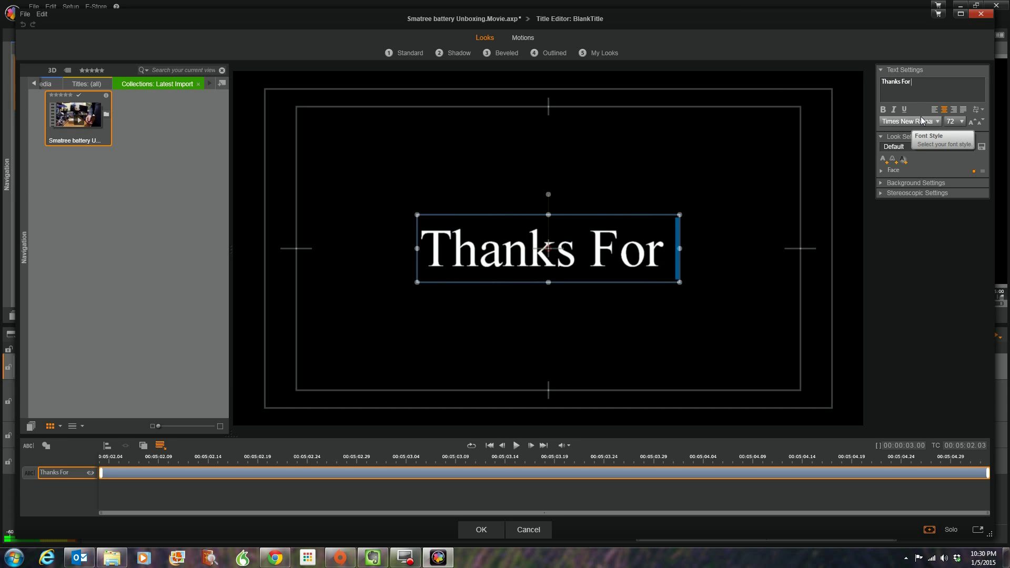
type("watching")
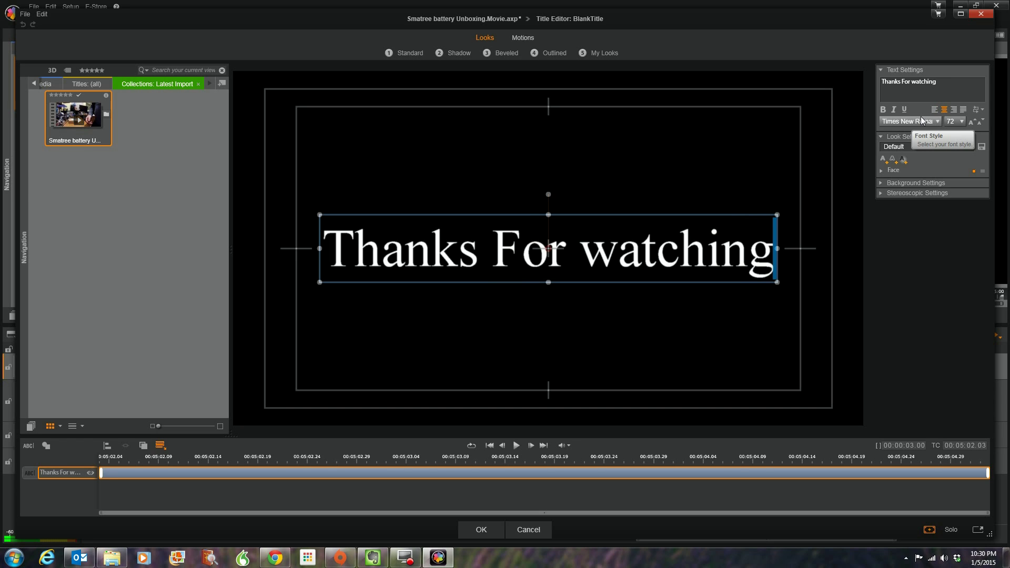
left_click(915, 82)
left_click(916, 83)
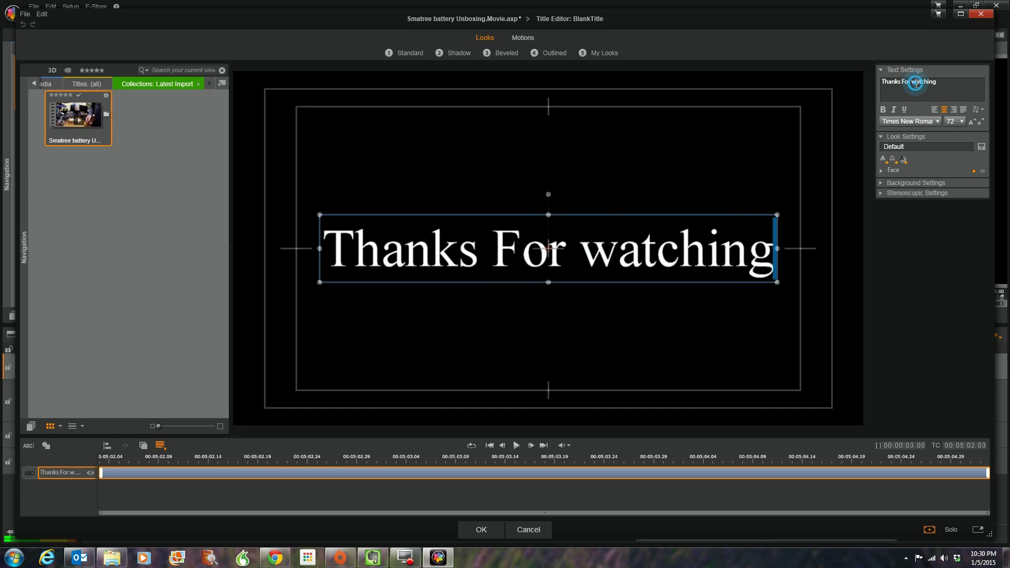
key("BackSpace")
type("W")
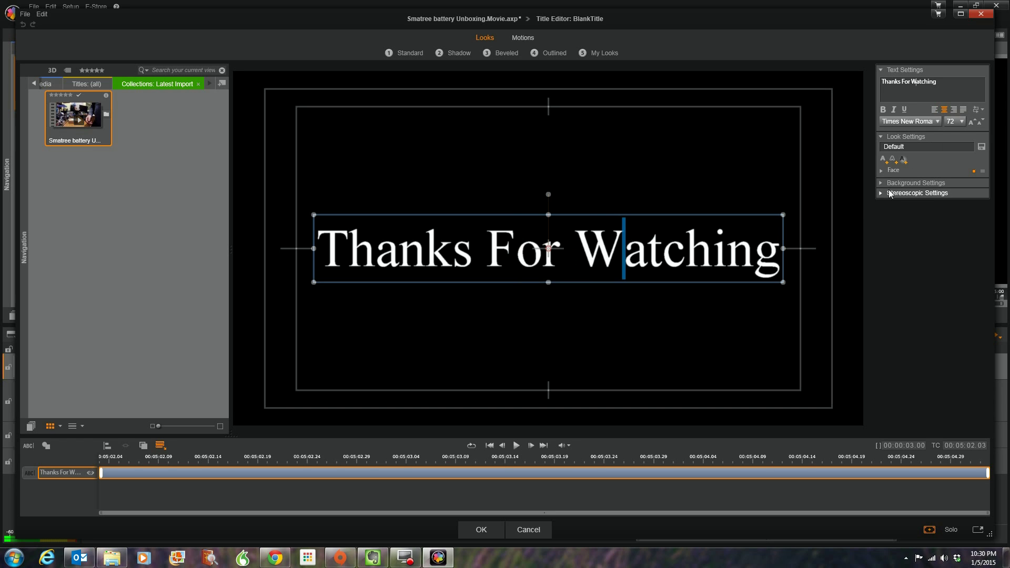
Set the title text font to Algerian
left_click_drag(947, 78, 845, 90)
left_click(937, 124)
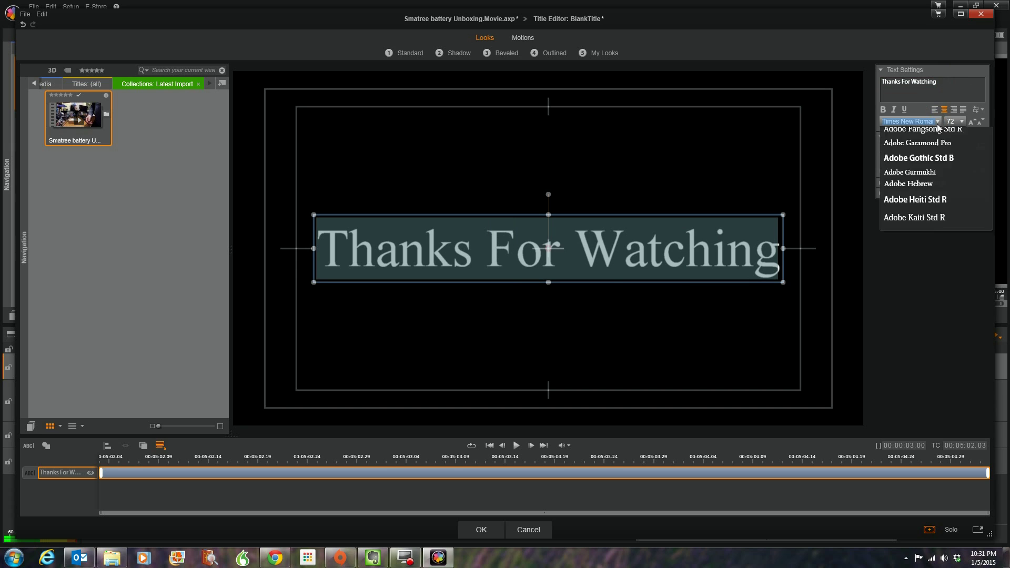
scroll(911, 220, "down", 3)
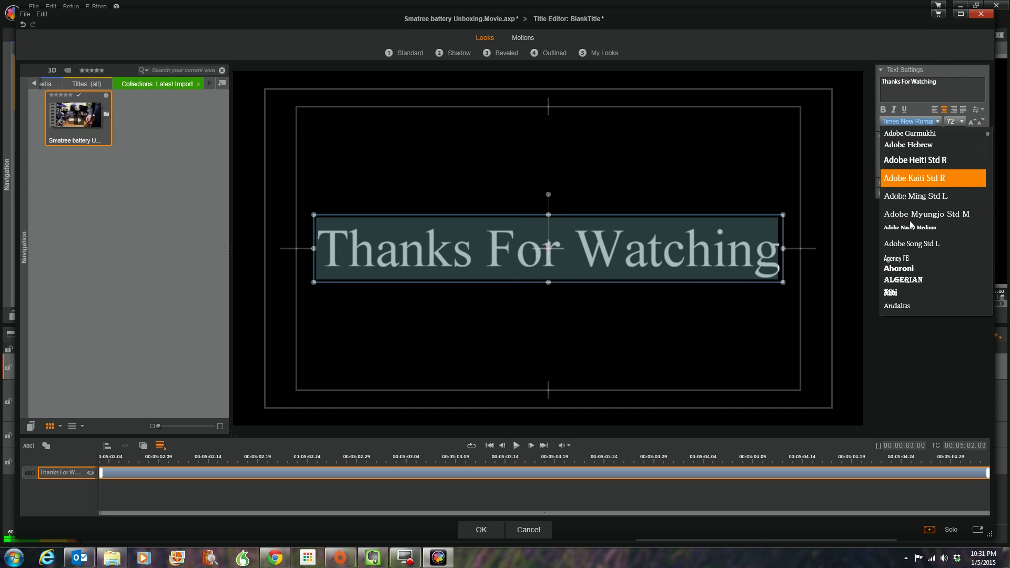
left_click(911, 282)
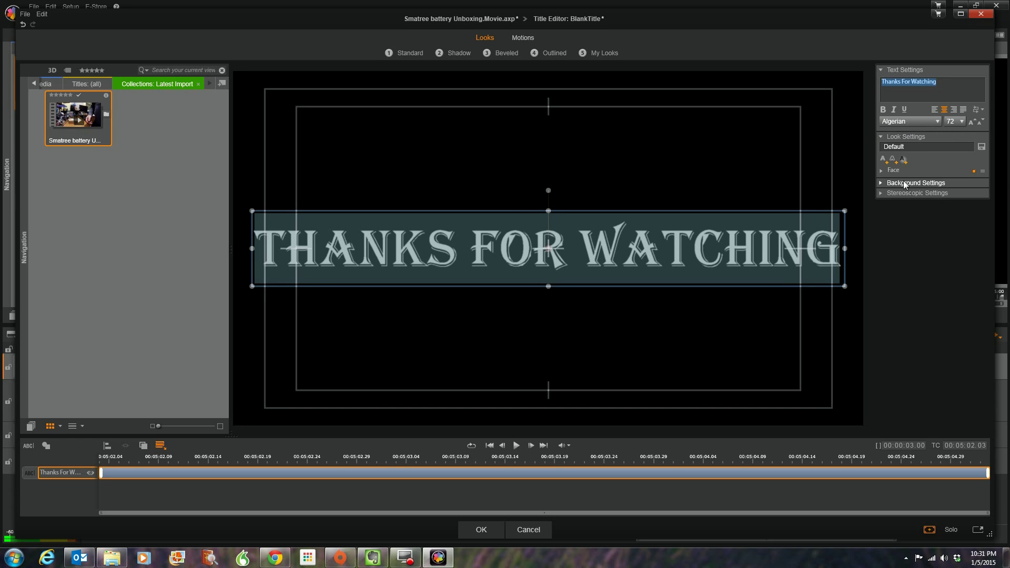
Give the text face a blue gradient fill at angle 270 and keep the title
left_click(882, 171)
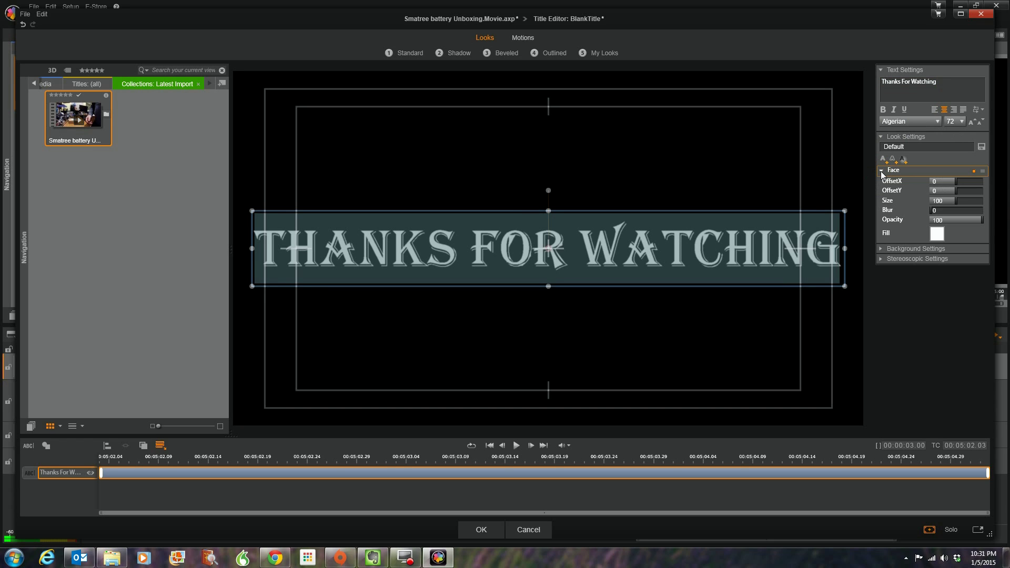
left_click(938, 234)
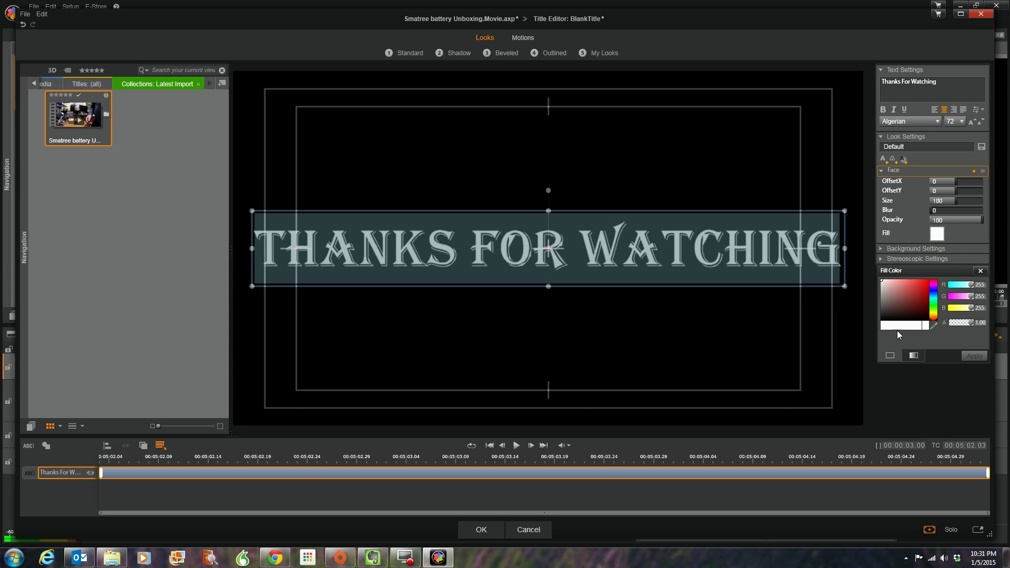
left_click(914, 356)
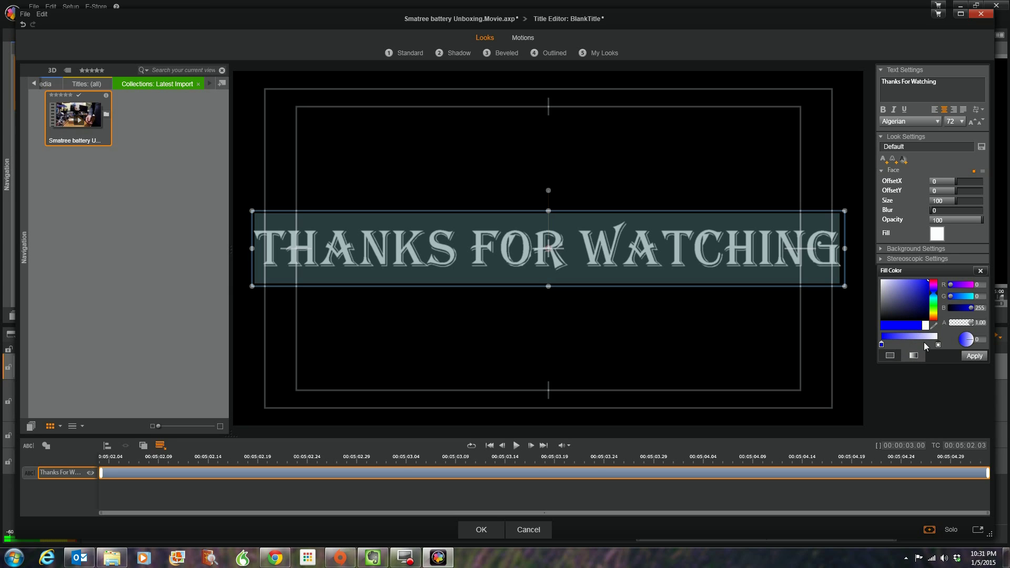
left_click(972, 345)
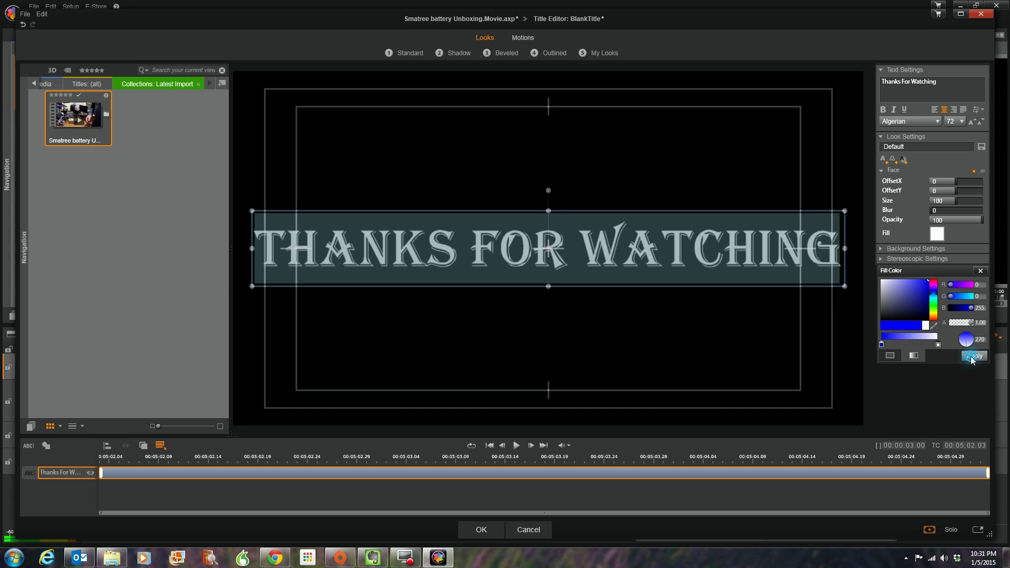
left_click(973, 357)
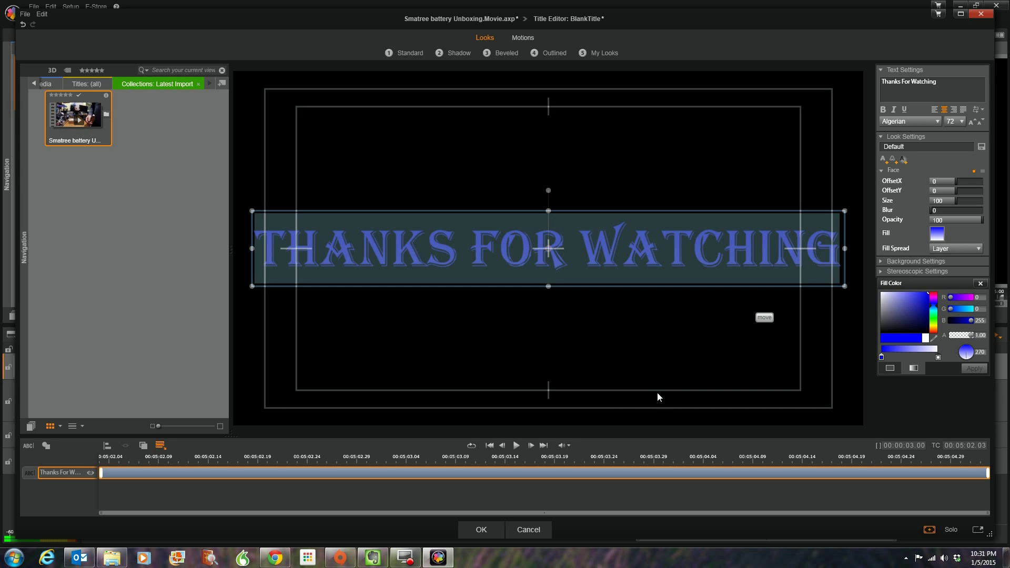
left_click(629, 355)
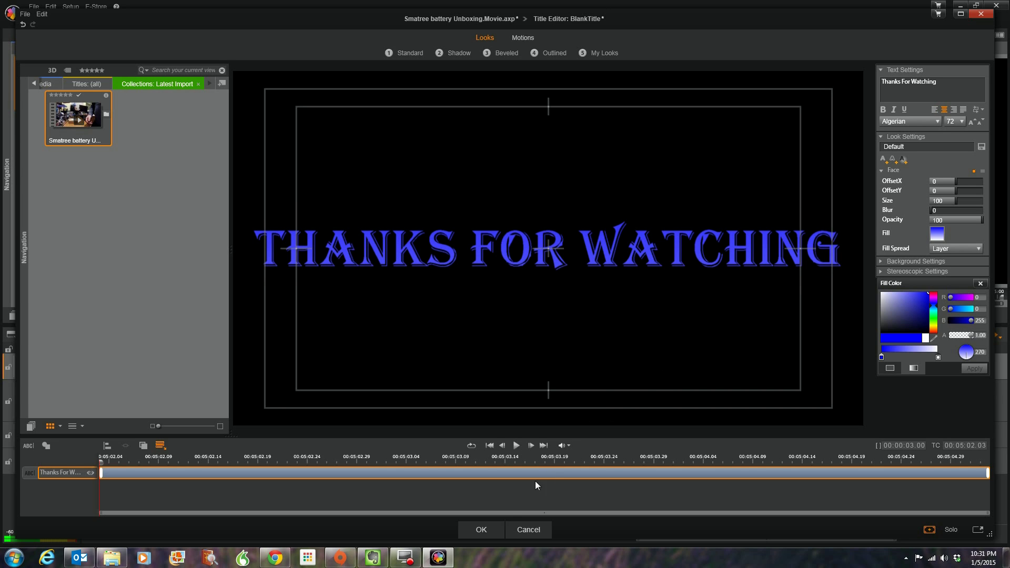
left_click(482, 530)
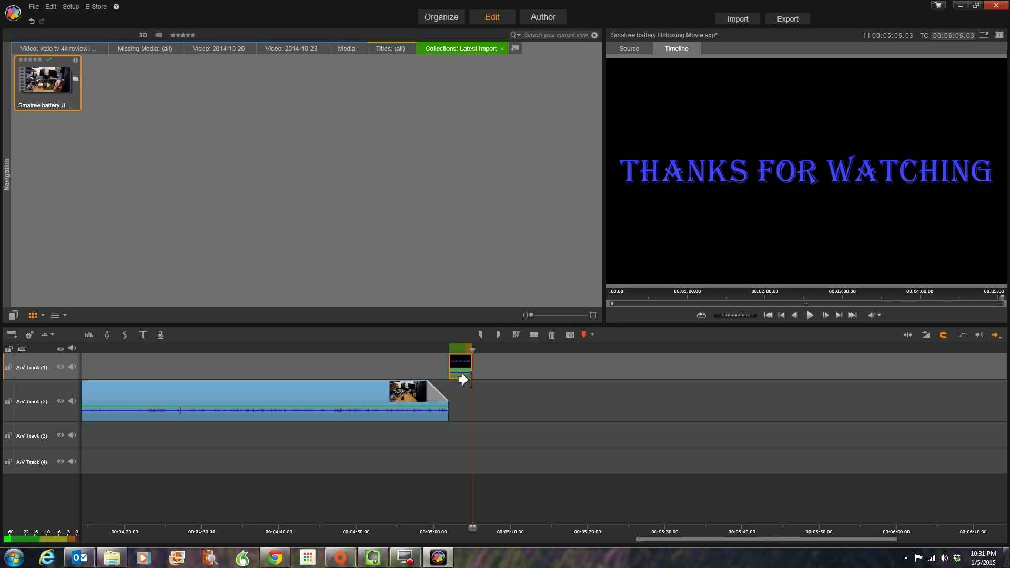
Play the movie's ending to preview the new title, then reopen it for editing
left_click(424, 349)
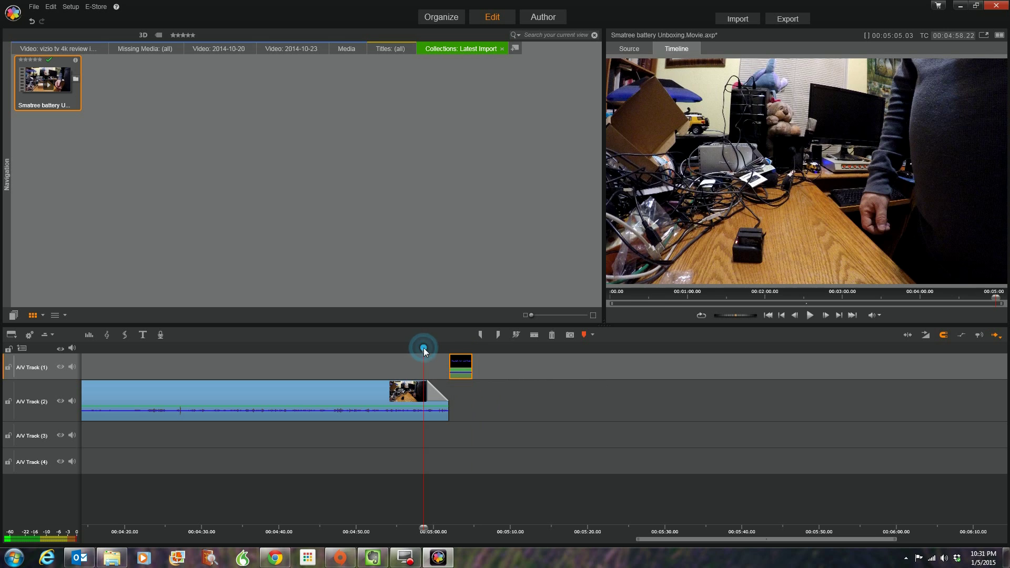
left_click(810, 316)
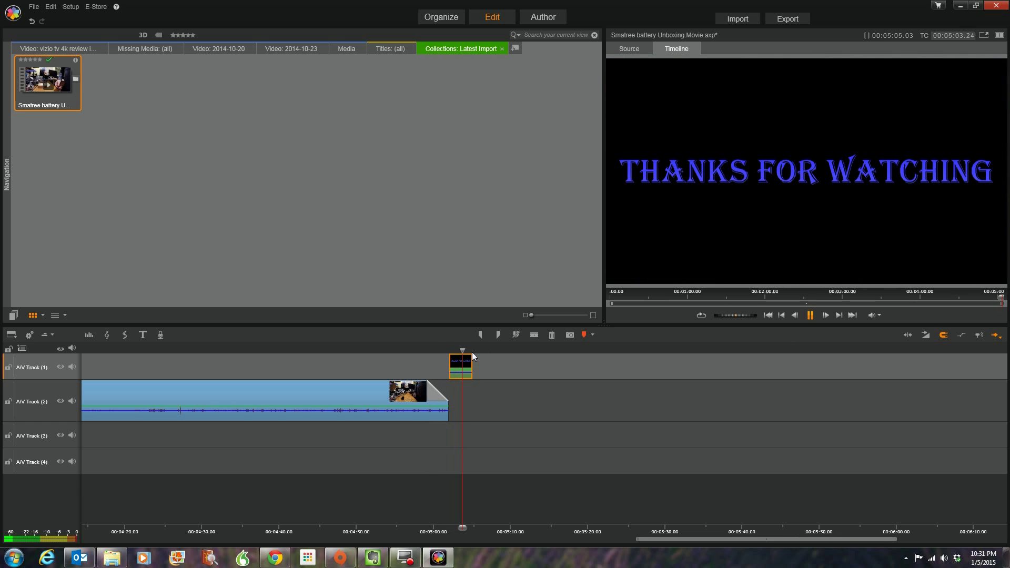
left_click(459, 367)
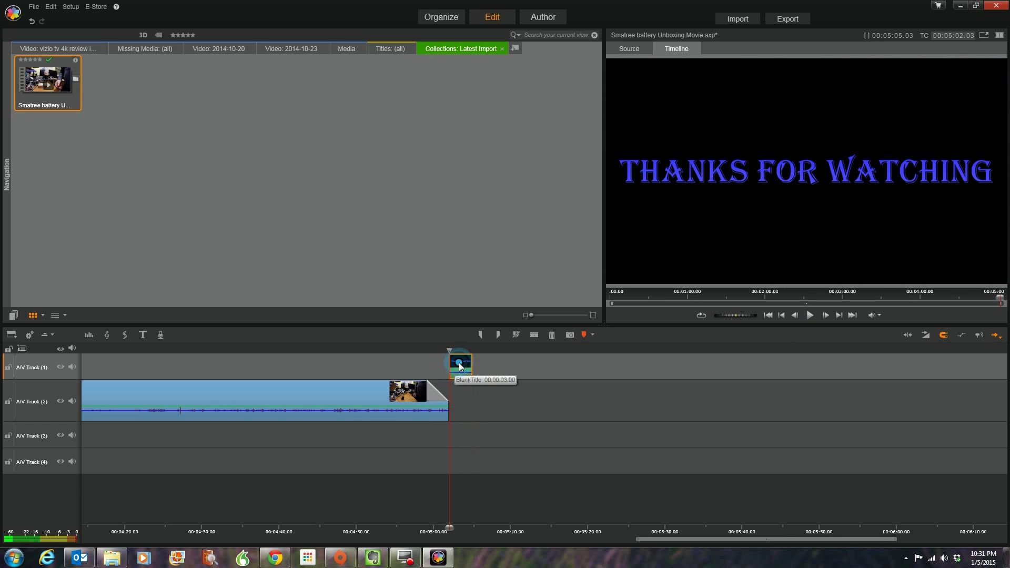
double_click(459, 363)
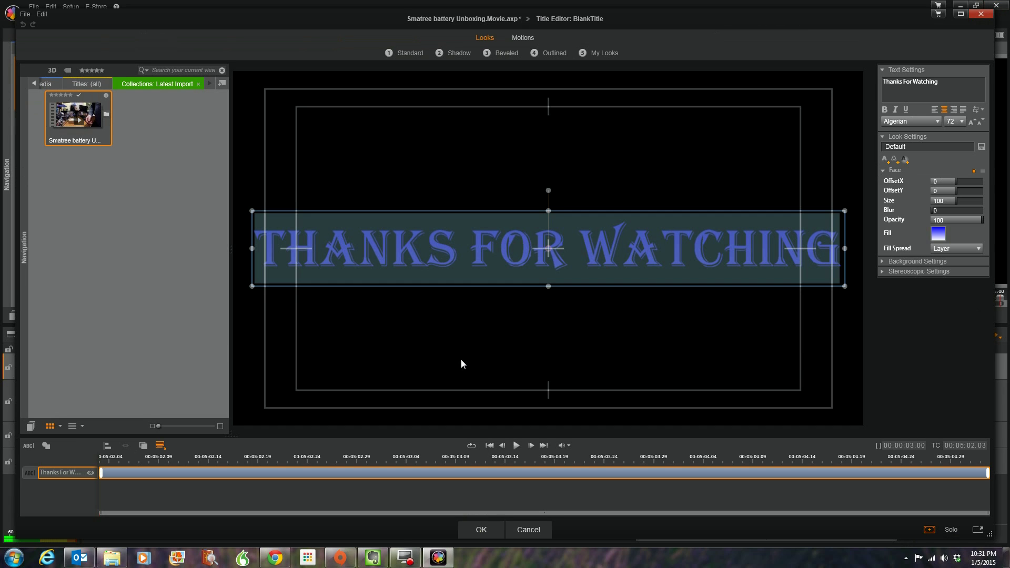
Apply the 00 - Roll Up emphasis motion to the title and return to the timeline
left_click(522, 38)
left_click(511, 53)
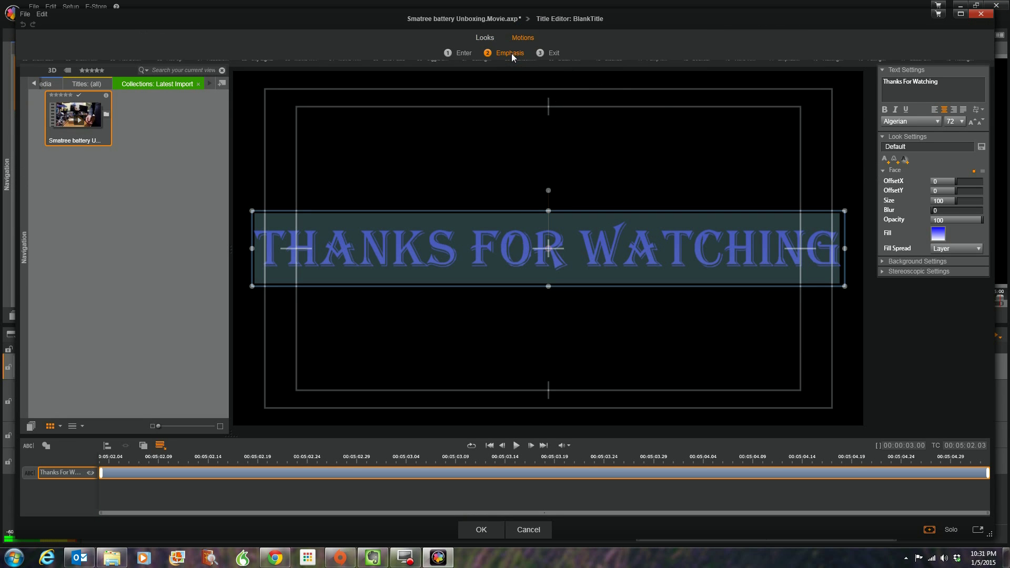
left_click(169, 94)
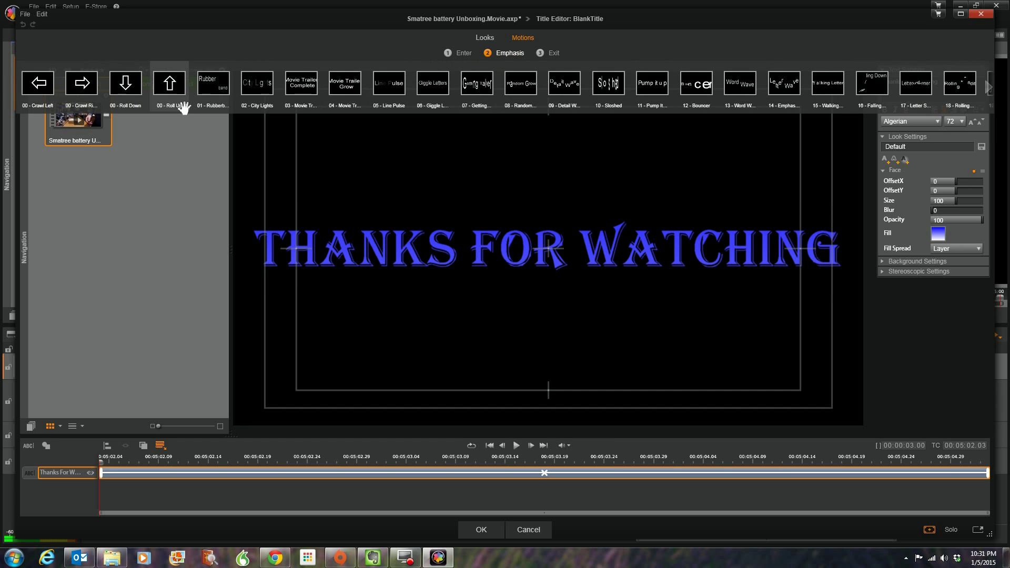
left_click(169, 85)
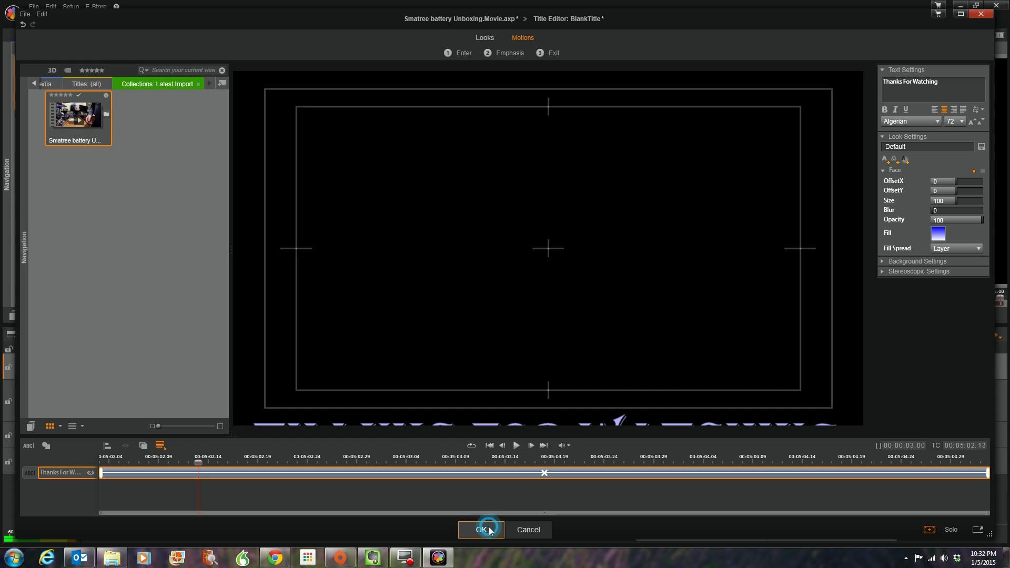
left_click(483, 530)
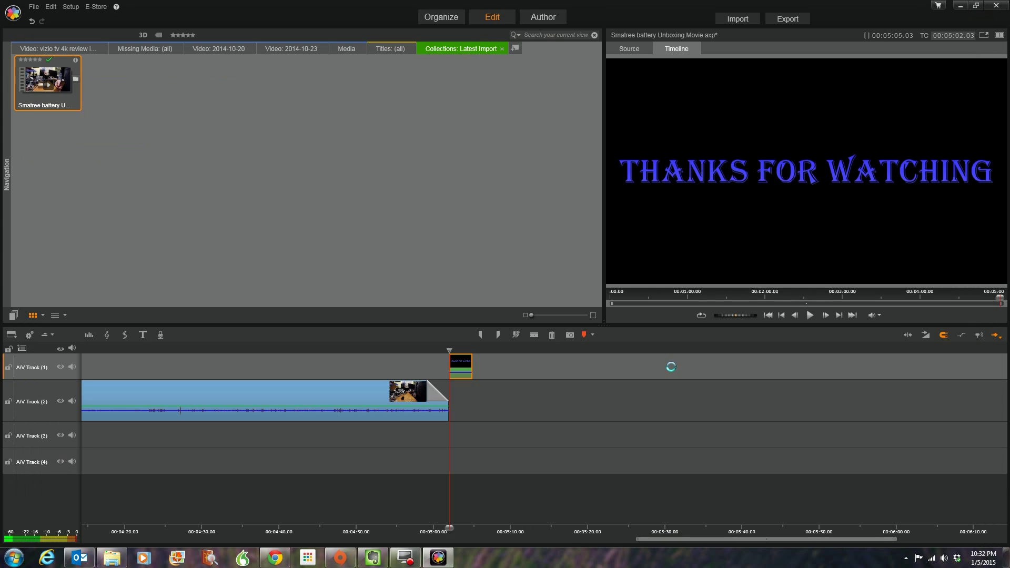
left_click(417, 348)
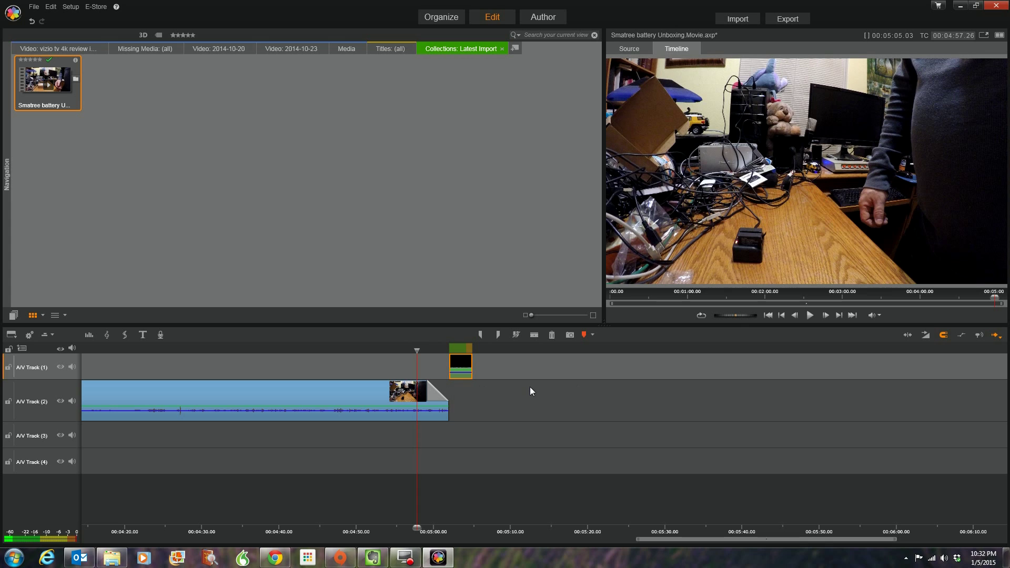
left_click(809, 316)
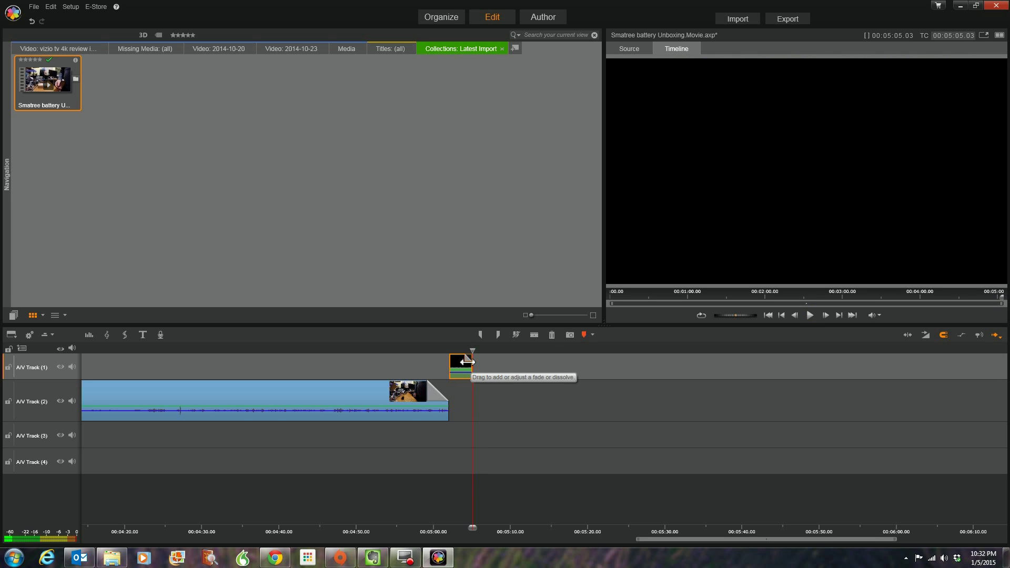
left_click_drag(468, 362, 463, 362)
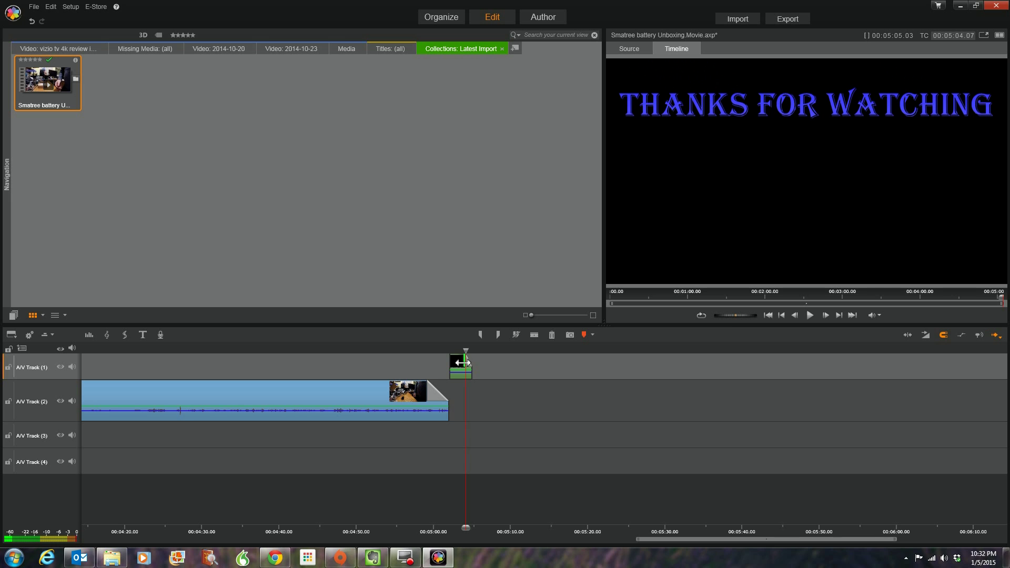
Play back the ending from just before the title to check its fade-out
left_click(417, 347)
left_click(810, 315)
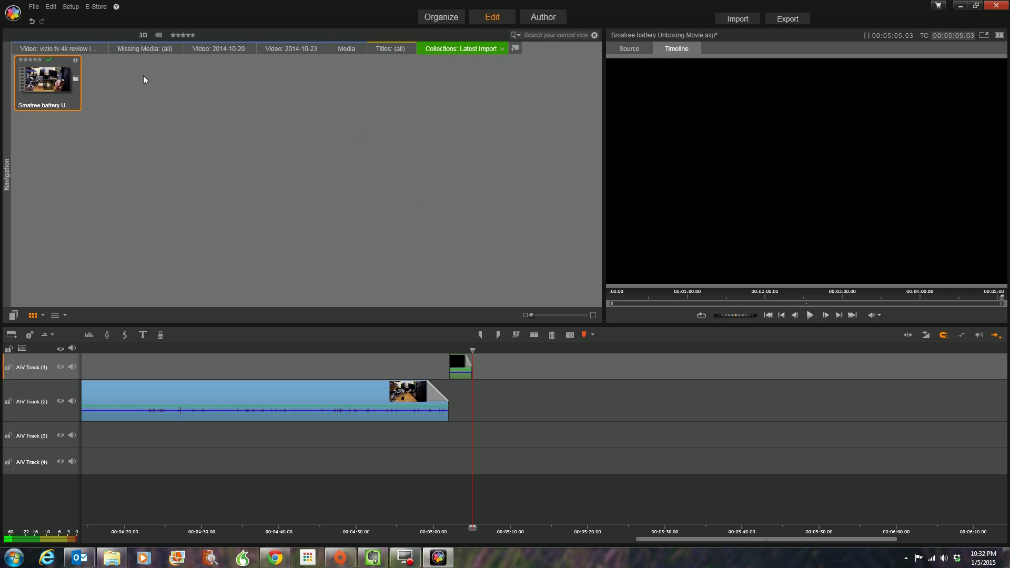
Save the movie project as Smatree battery Unboxing.Movie.axp
left_click(33, 7)
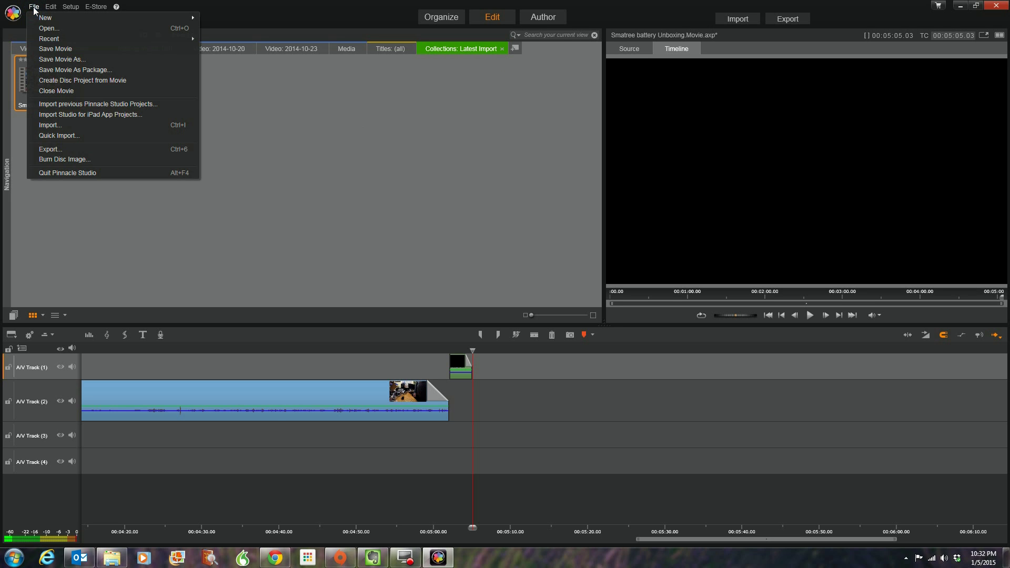
left_click(55, 49)
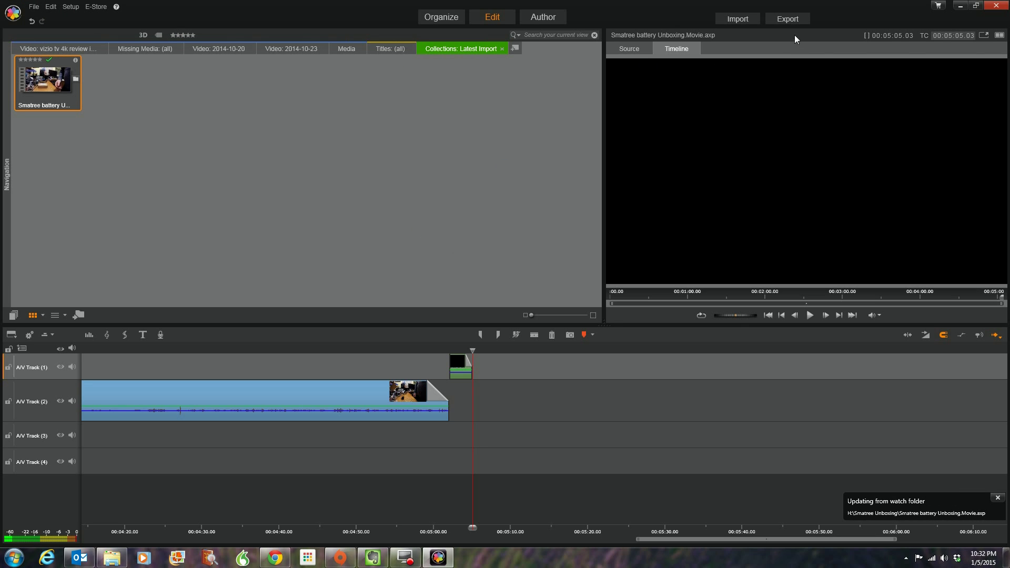
Choose the Ultra HD (4K) export preset
left_click(790, 20)
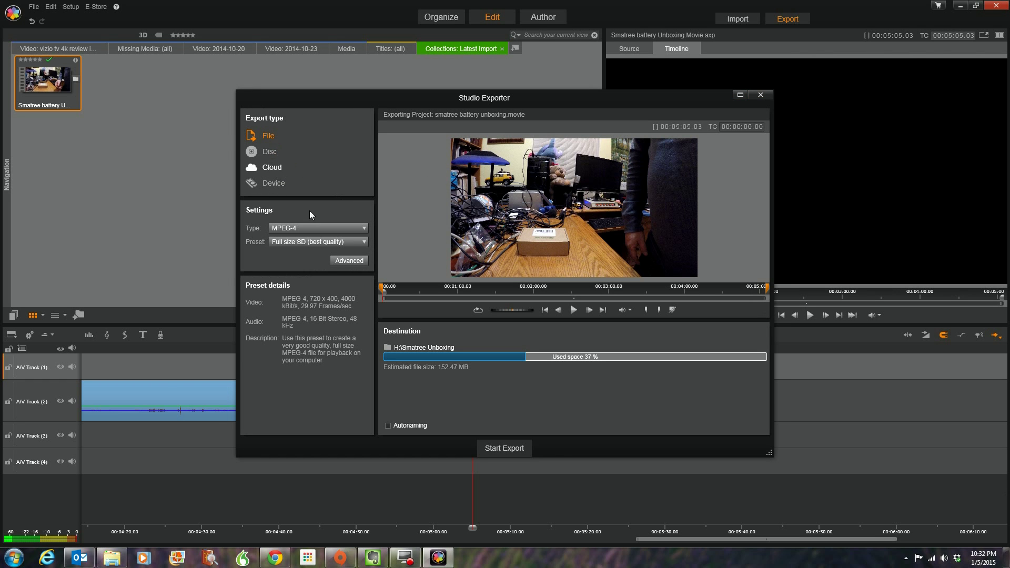
left_click(364, 242)
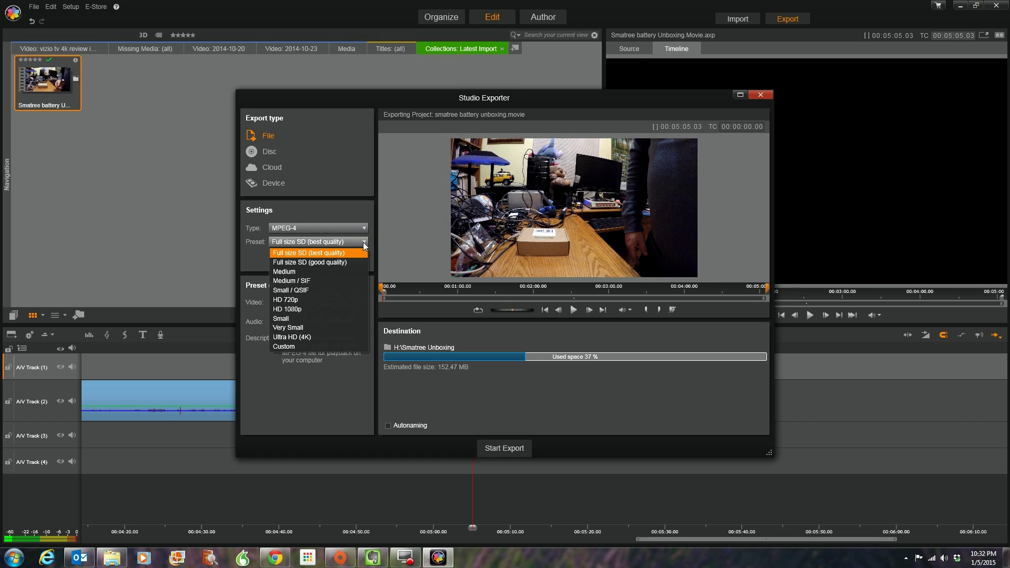
left_click(304, 337)
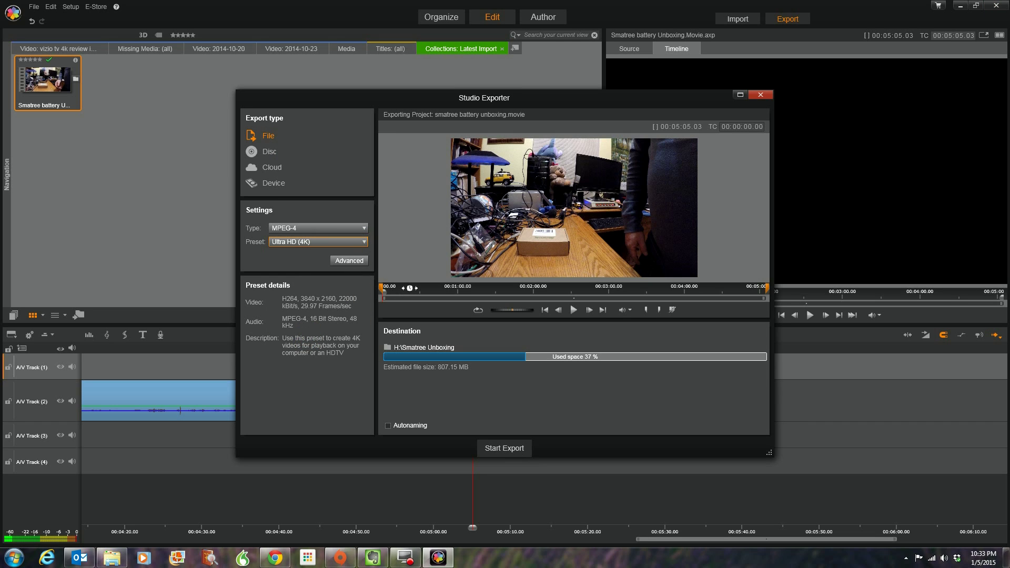
Export the movie as 'Smatree battery Unboxing Video' MPEG-4 to H:\Smatree Unboxing
left_click(514, 449)
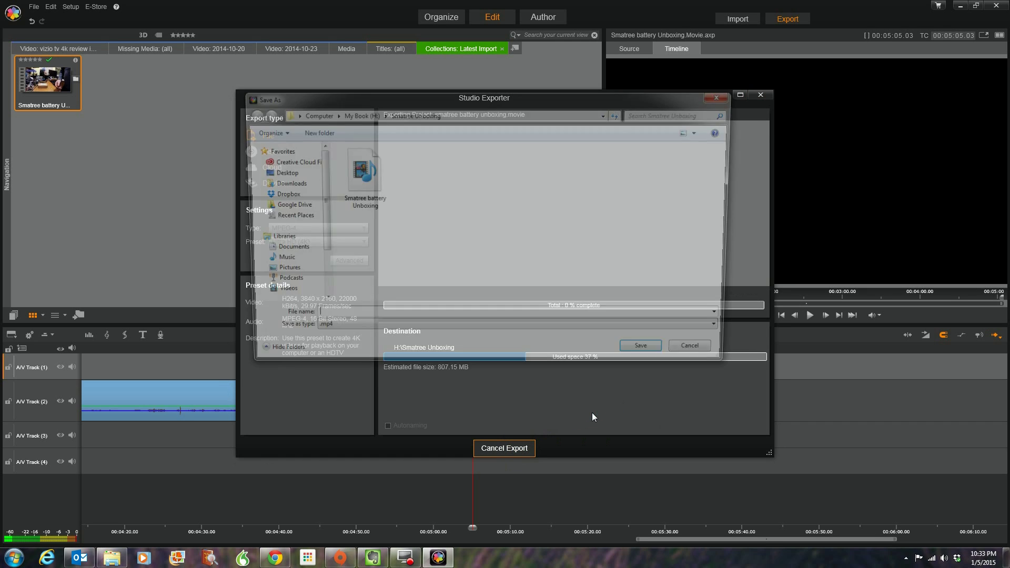
left_click(344, 318)
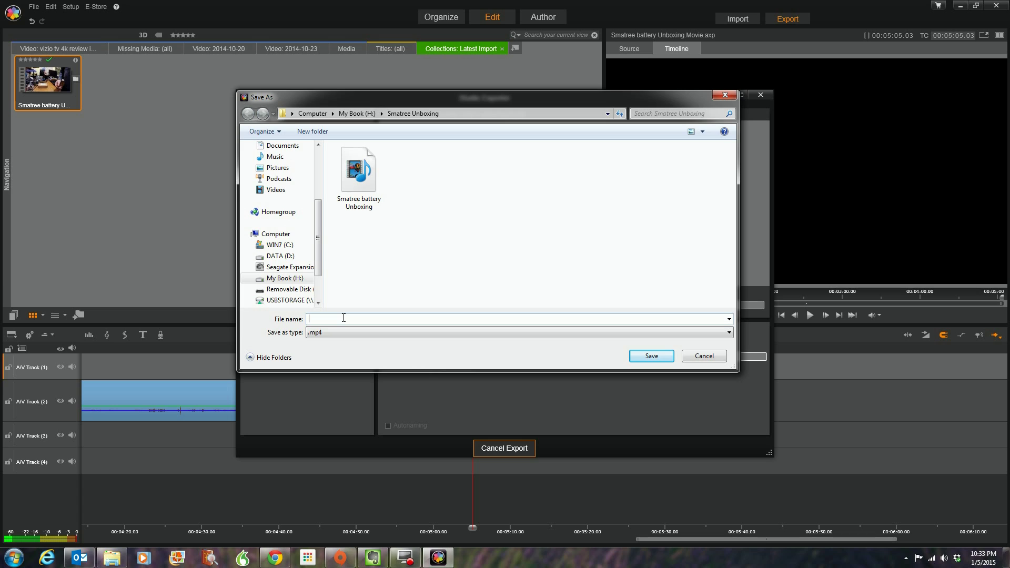
type("Smatree battery Unboxing")
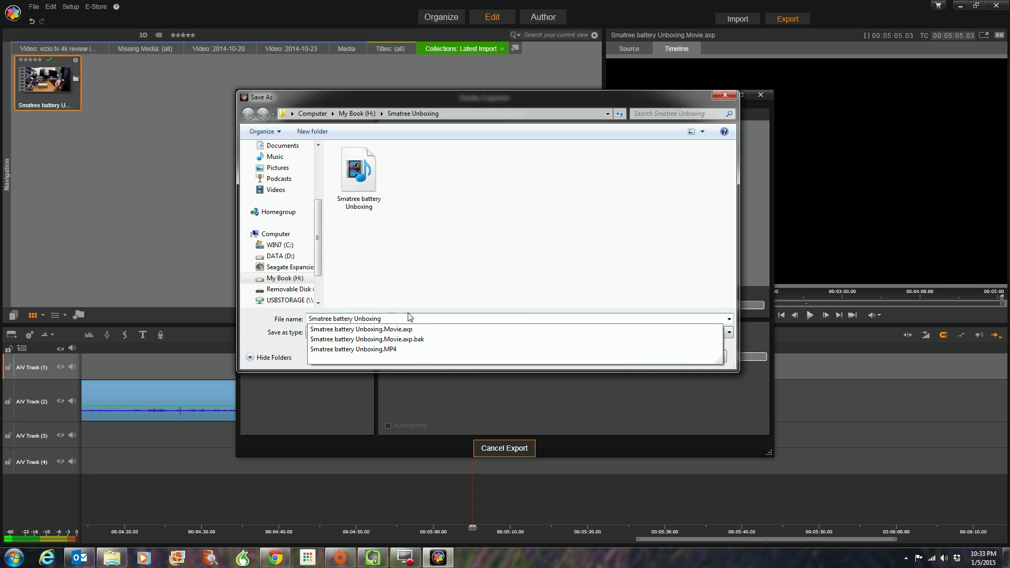
type("Video")
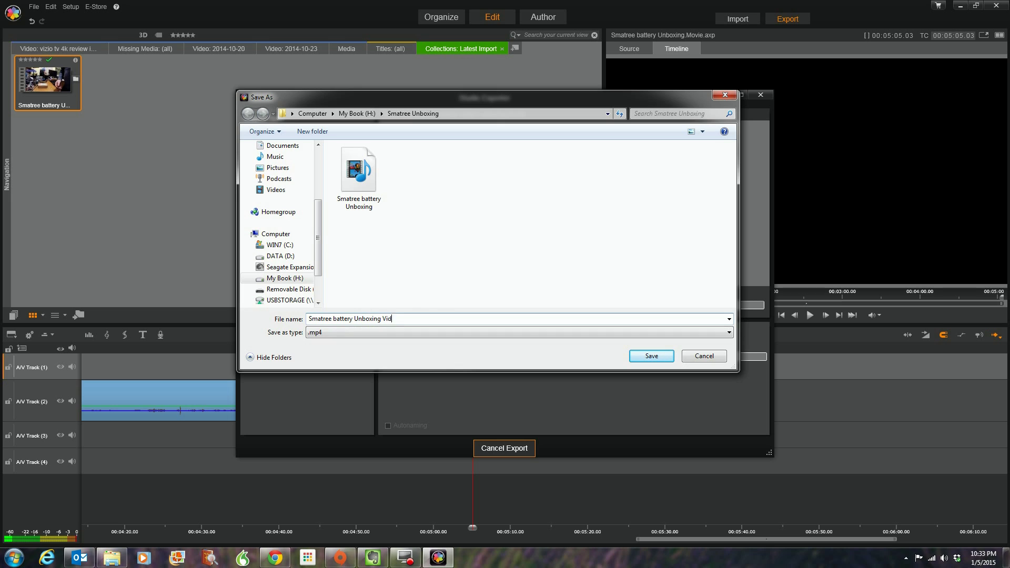
left_click(652, 355)
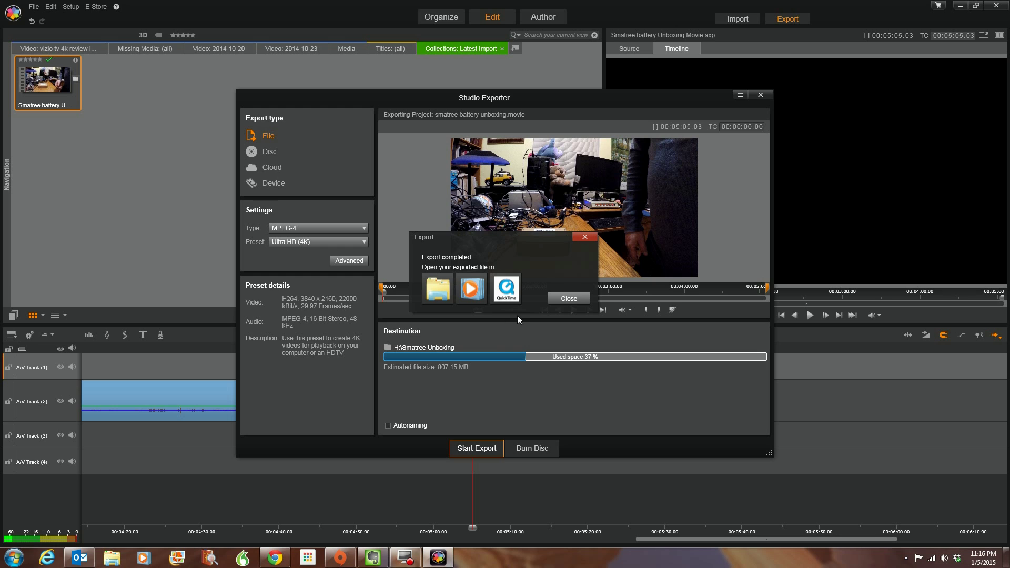
Dismiss the Export completed notice, close the Studio Exporter, and minimize Pinnacle Studio
left_click(568, 299)
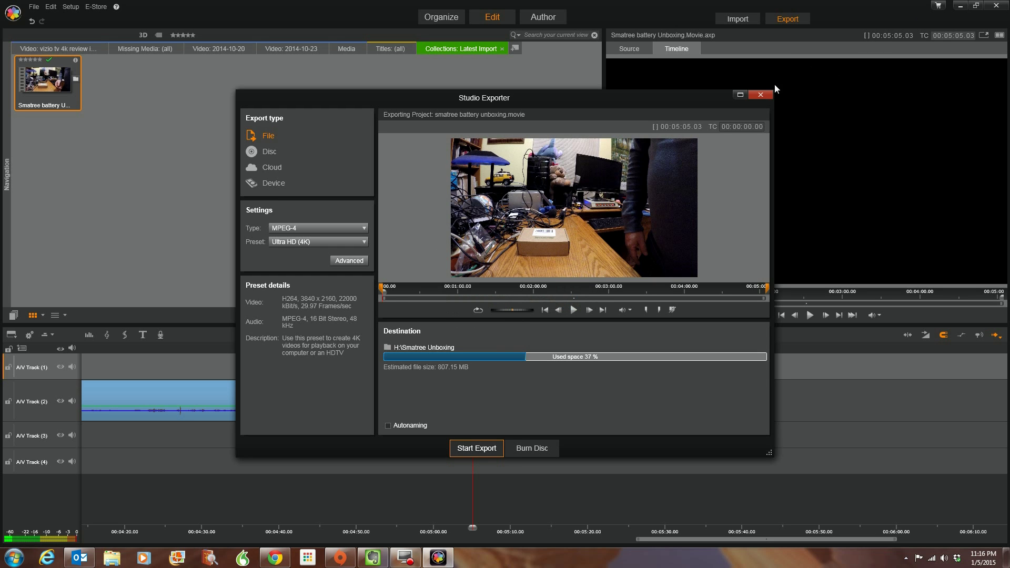
left_click(761, 95)
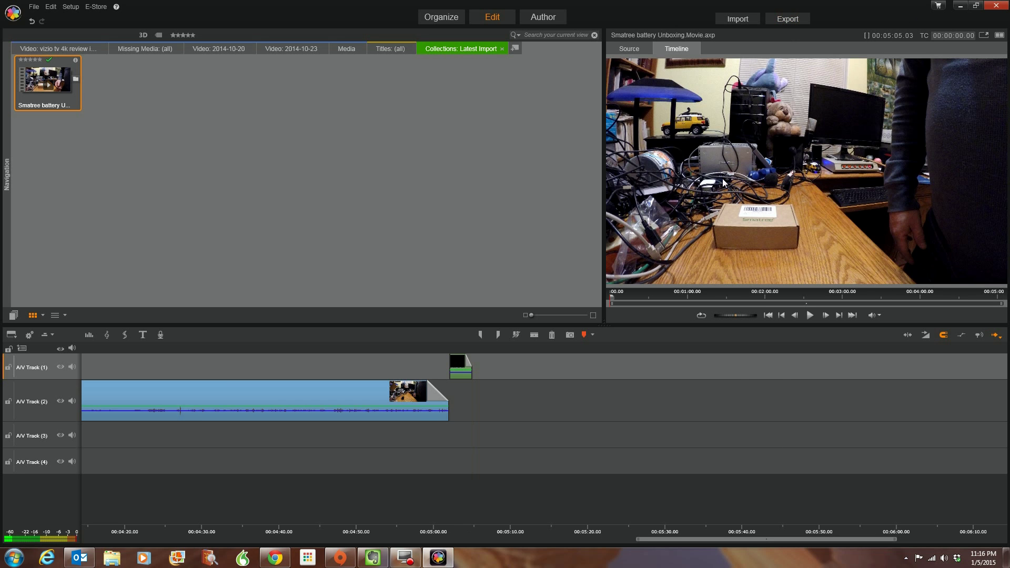
left_click(961, 7)
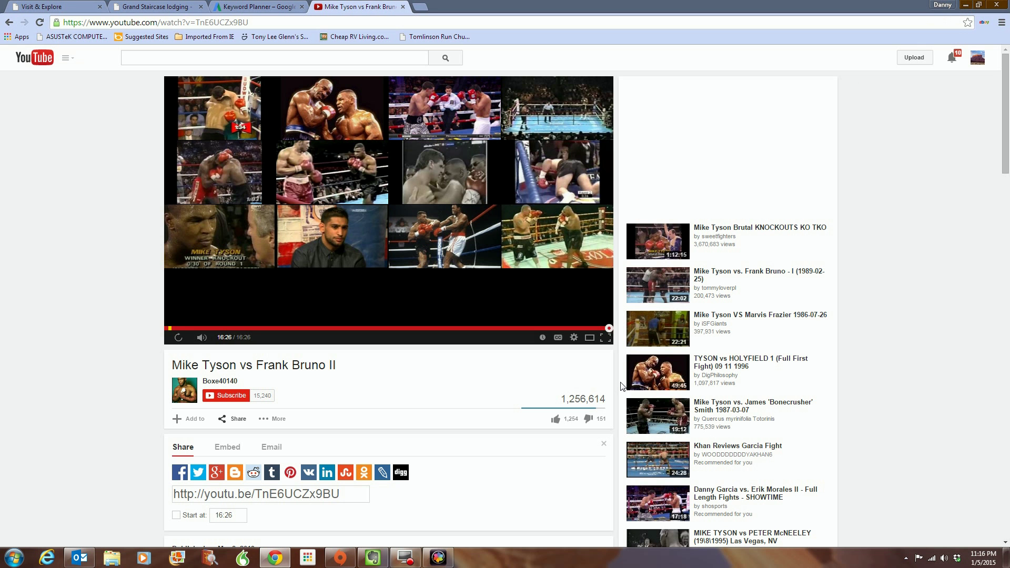